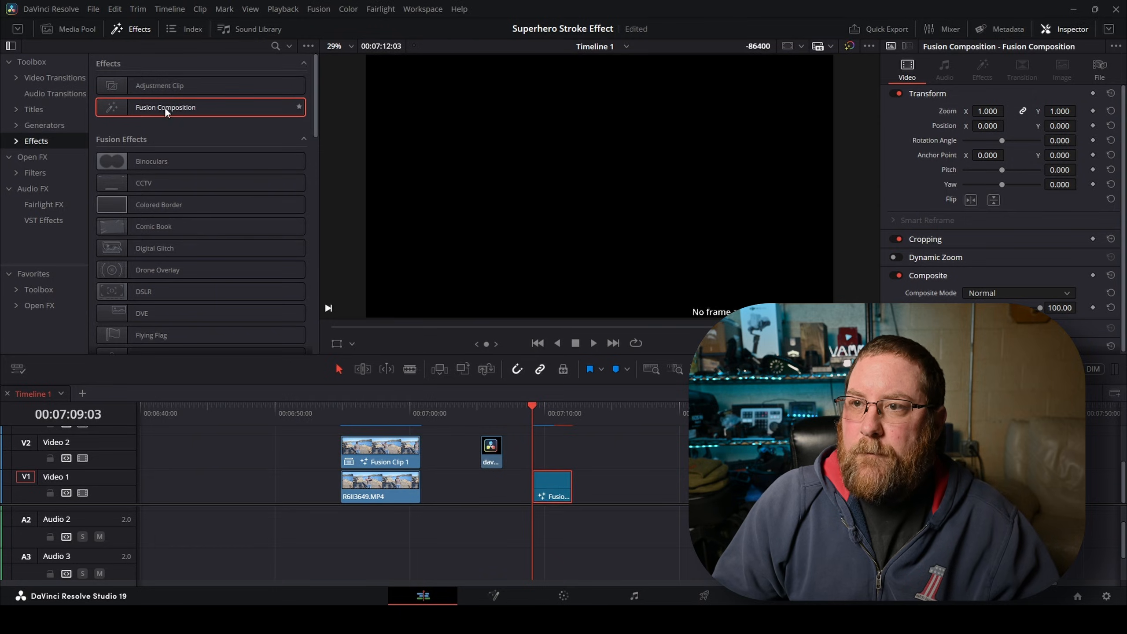
Paste the copied OuterStroke group into the Fusion composition and start creating a macro from all of its nodes.
{"action": "left_click", "coordinate": [494, 596]}
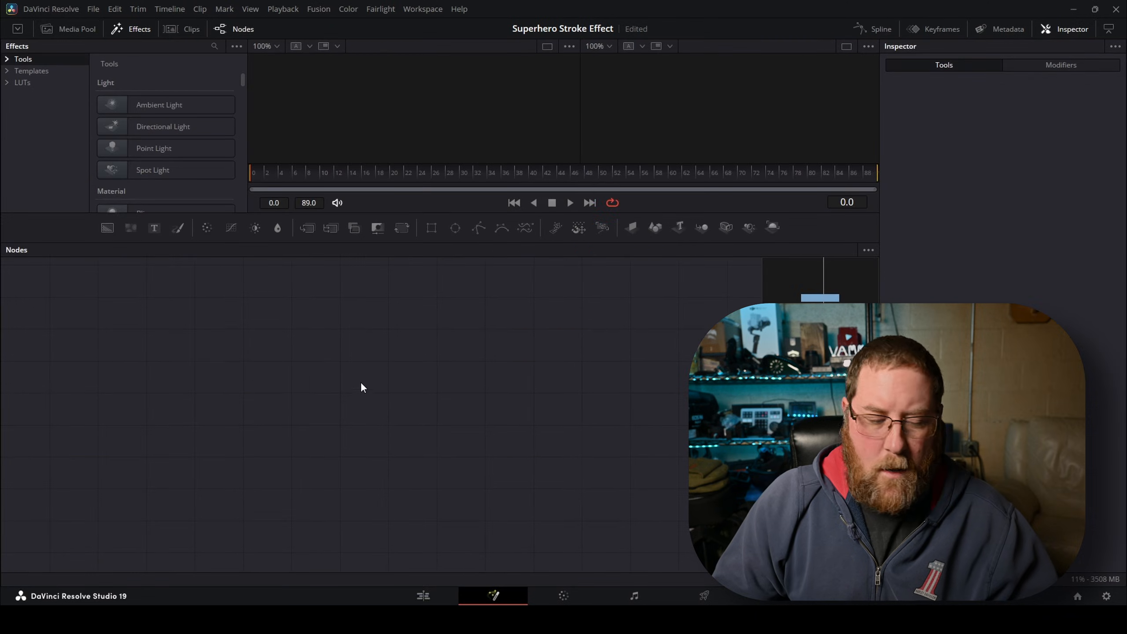
{"action": "key", "text": "ctrl+v"}
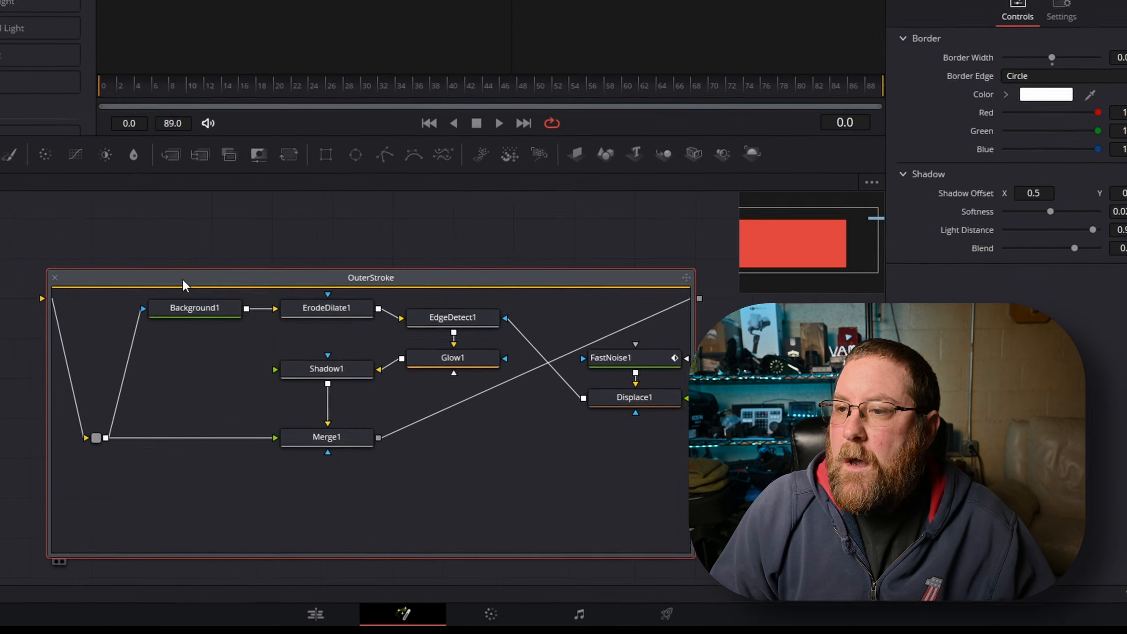
{"action": "left_click_drag", "start_coordinate": [26, 286], "coordinate": [674, 504]}
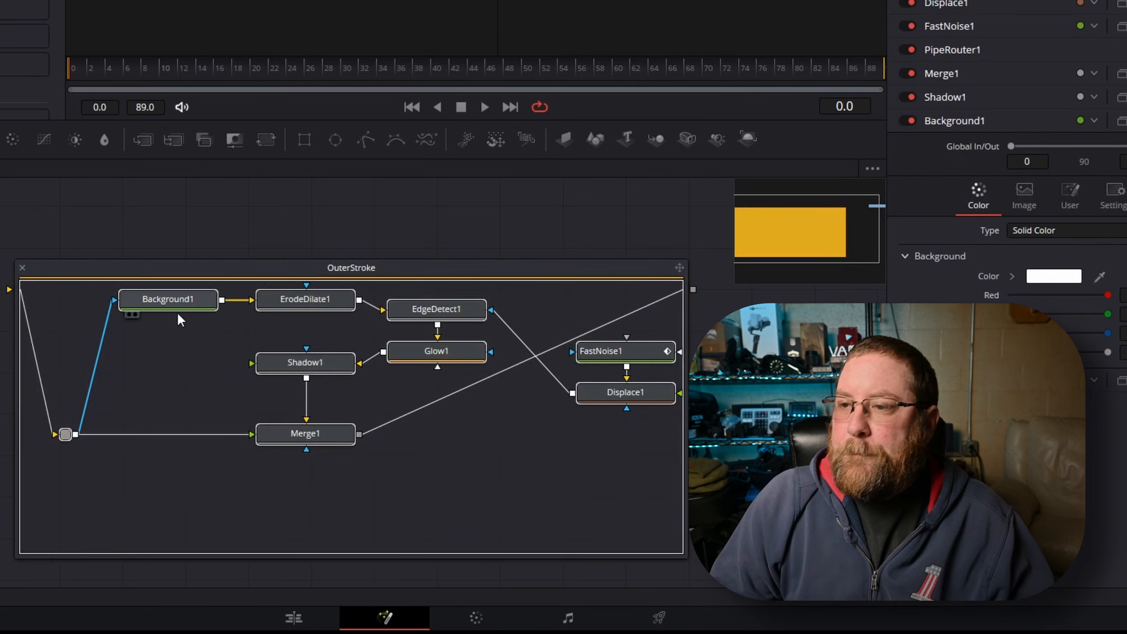
{"action": "right_click", "coordinate": [162, 300]}
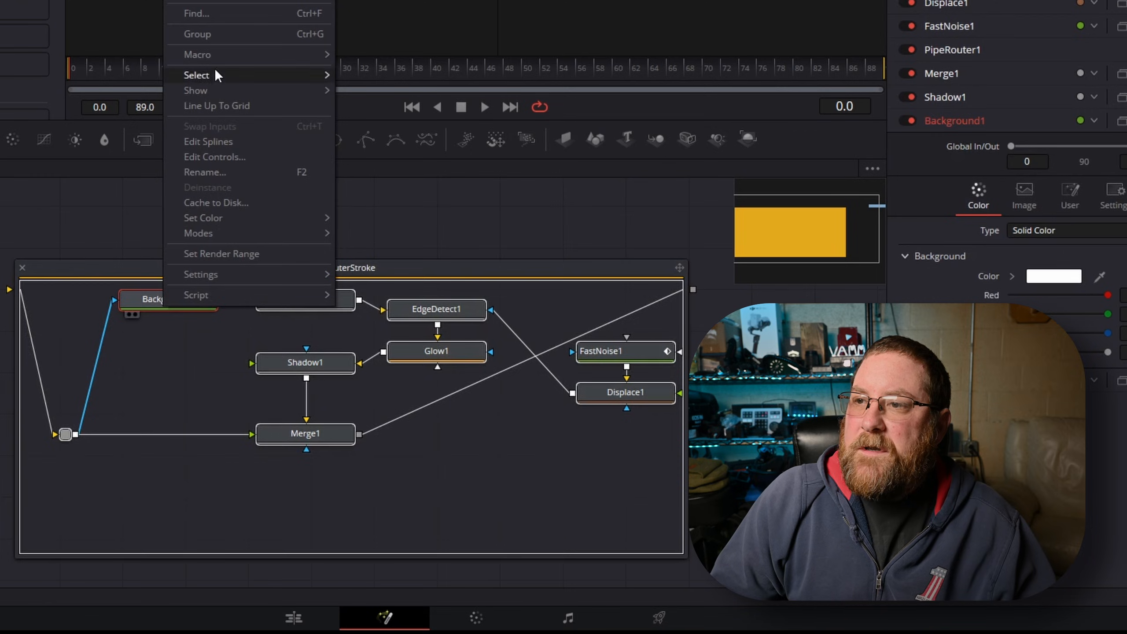
{"action": "mouse_move", "coordinate": [218, 54]}
{"action": "left_click", "coordinate": [362, 54]}
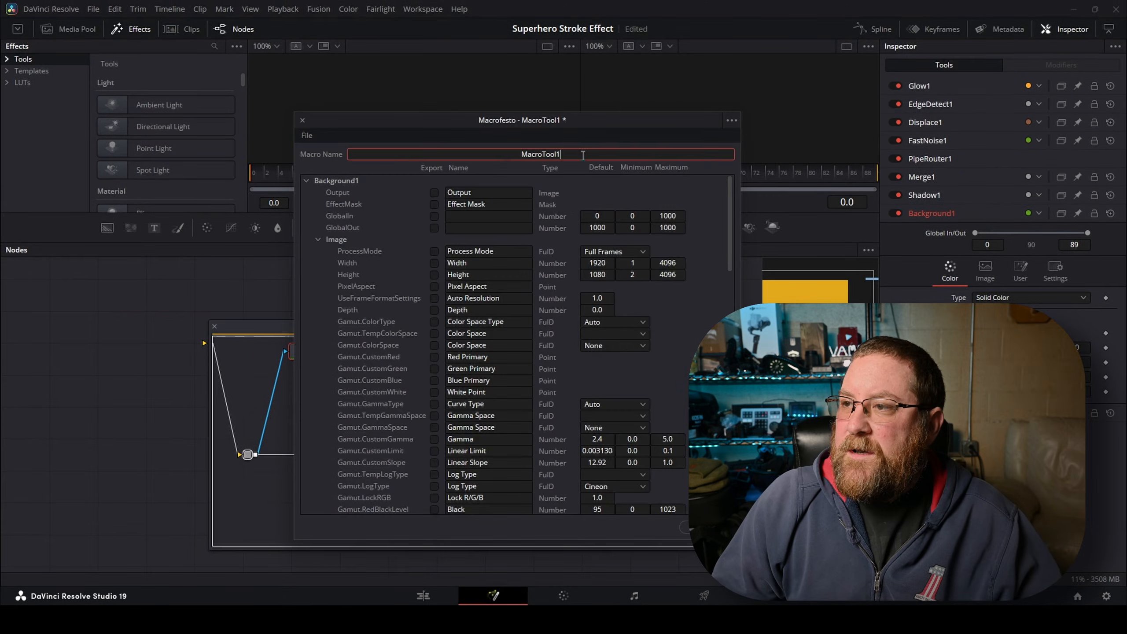
Name the macro SuperHeroStrokeDemo.
{"action": "double_click", "coordinate": [583, 155]}
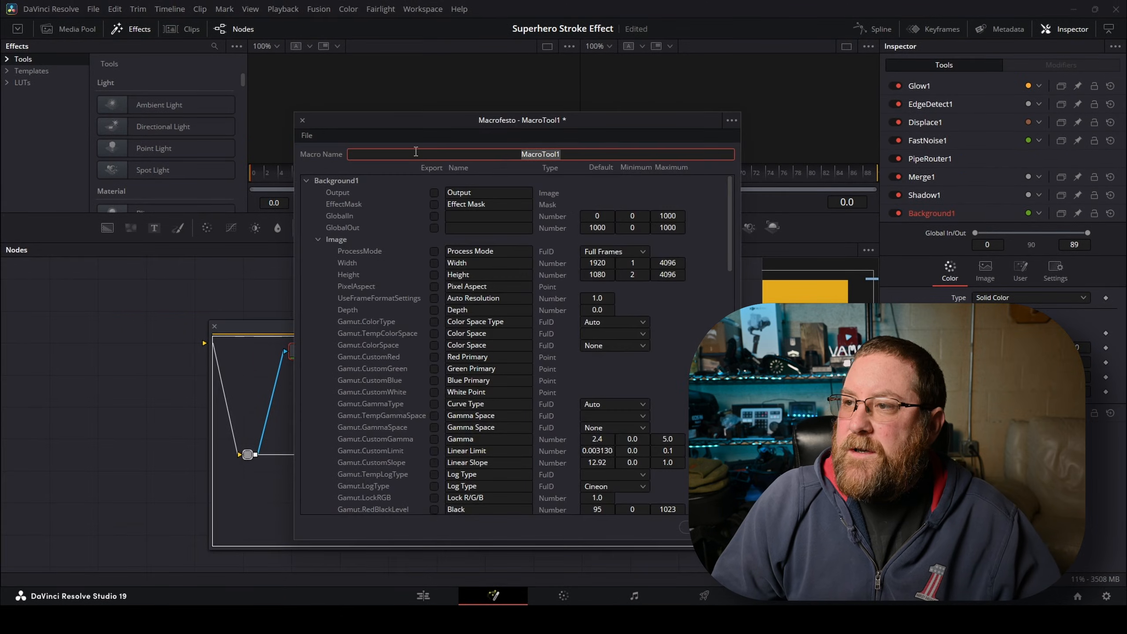
{"action": "type", "text": "SuperS"}
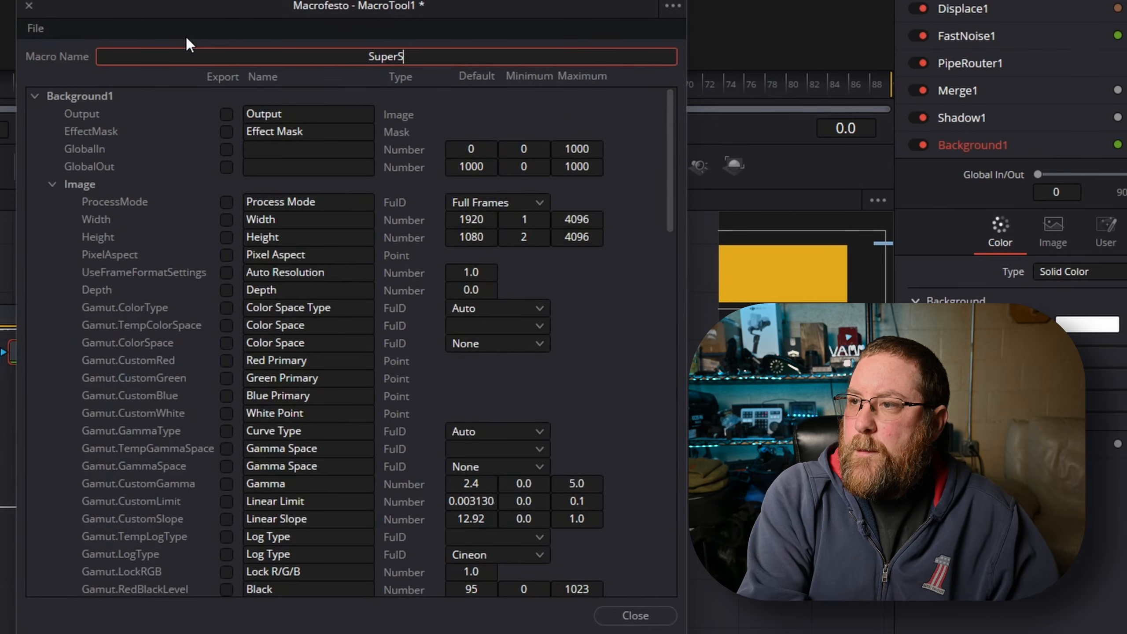
{"action": "key", "text": "BackSpace"}
{"action": "type", "text": "HeroStrokDe"}
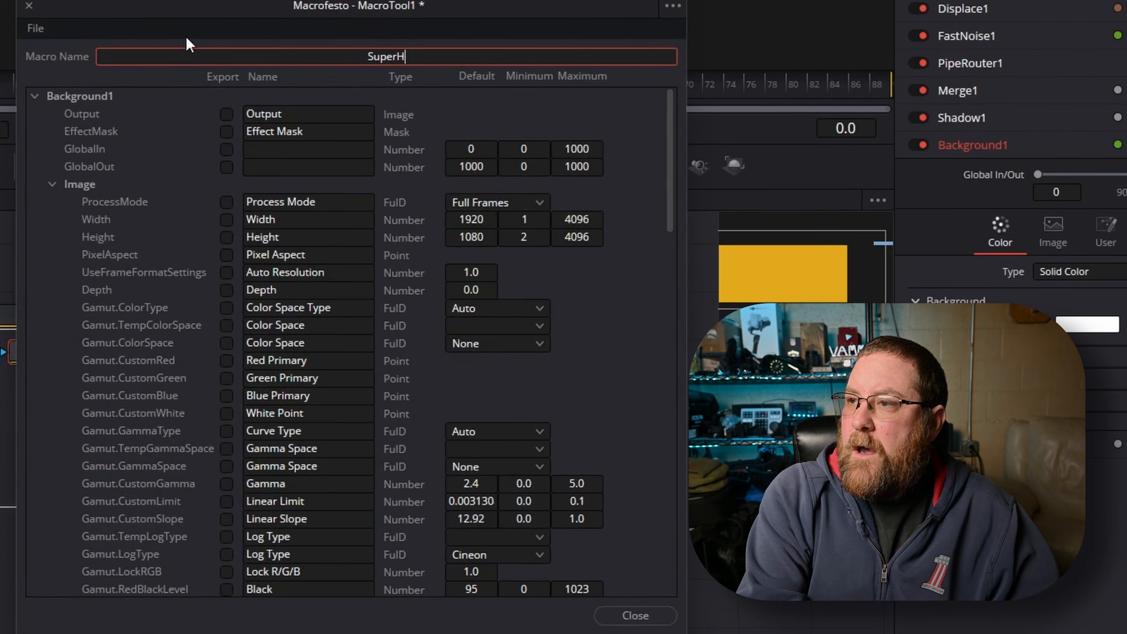
{"action": "key", "text": "BackSpace"}
{"action": "key", "text": "BackSpace"}
{"action": "type", "text": "eDemo"}
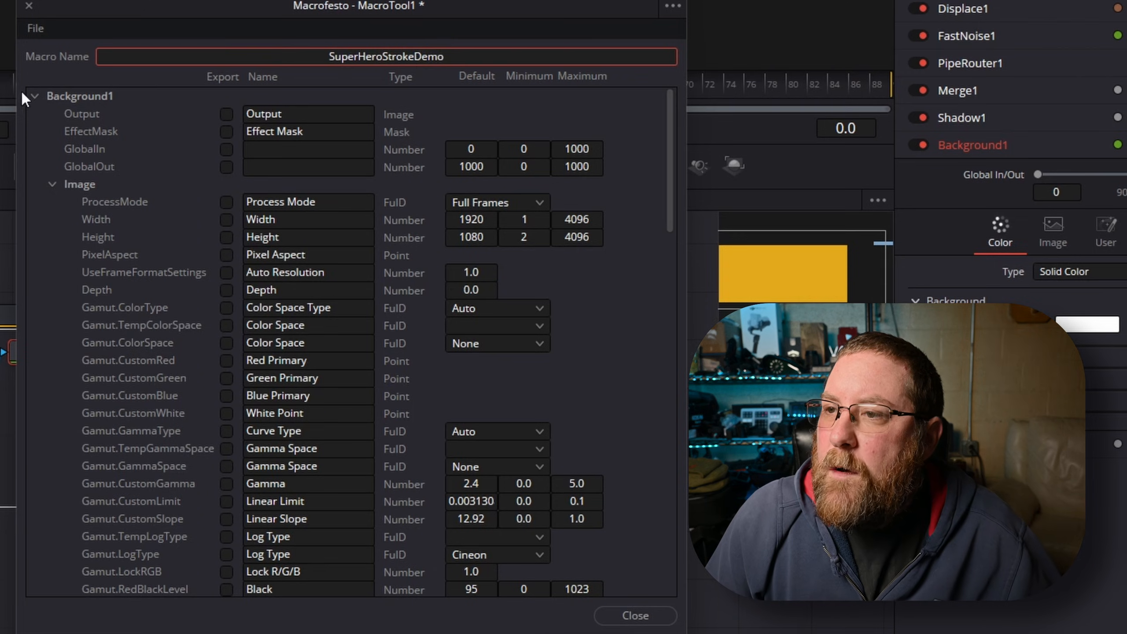
Review Merge1's exported Output and make PipeRouter1's Input an exported image input of the macro.
{"action": "left_click", "coordinate": [34, 97]}
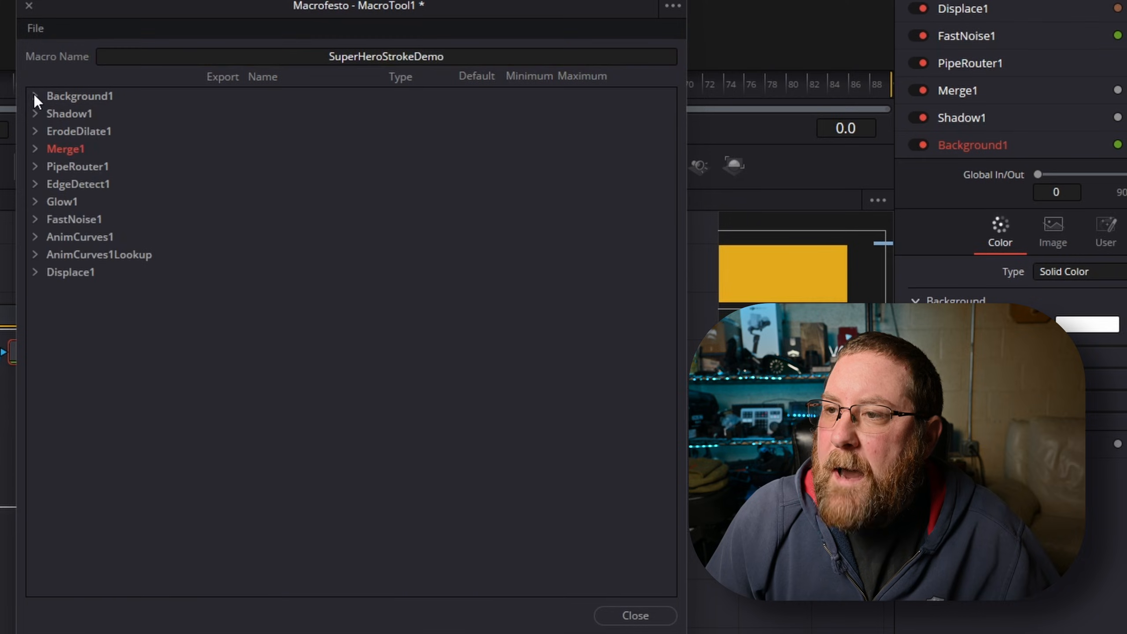
{"action": "left_click", "coordinate": [35, 149]}
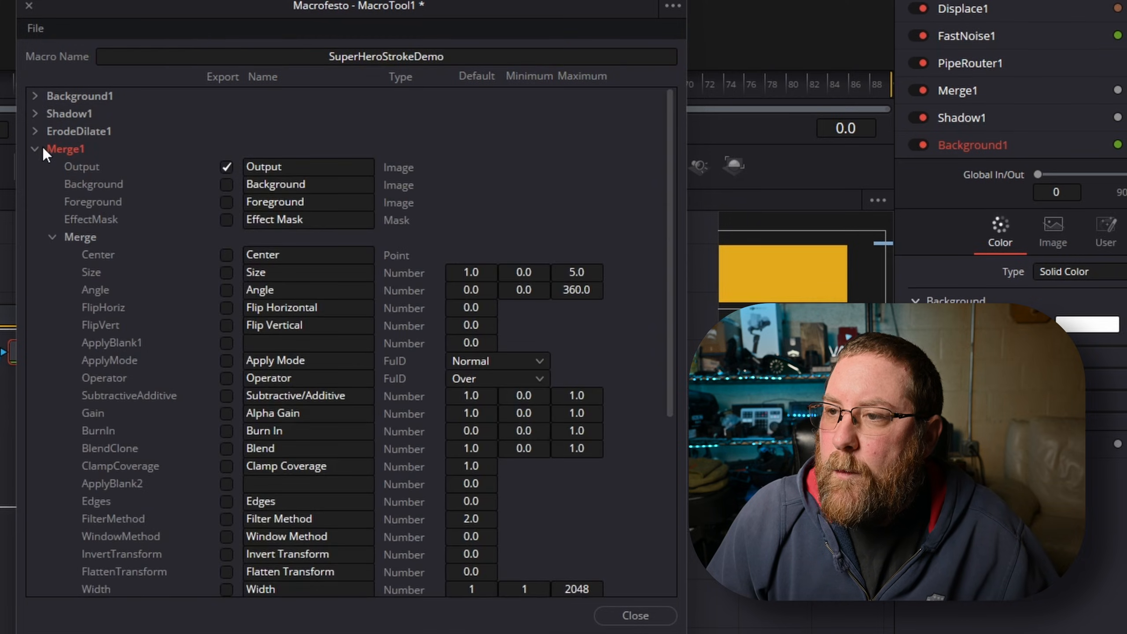
{"action": "left_click", "coordinate": [35, 149]}
{"action": "left_click", "coordinate": [35, 167]}
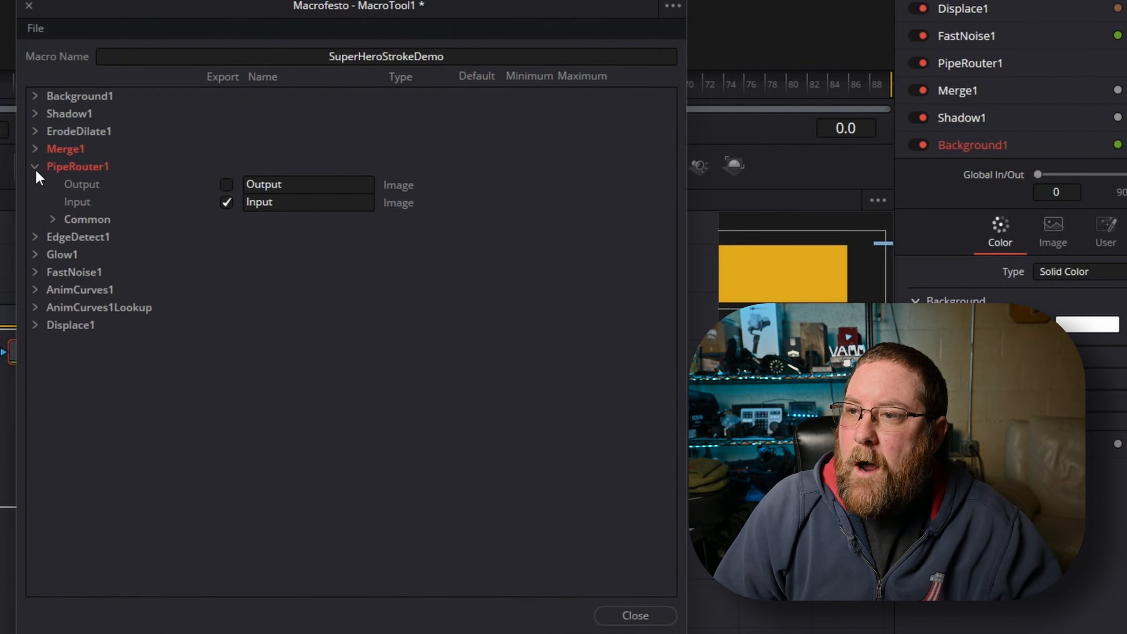
{"action": "left_click", "coordinate": [35, 167]}
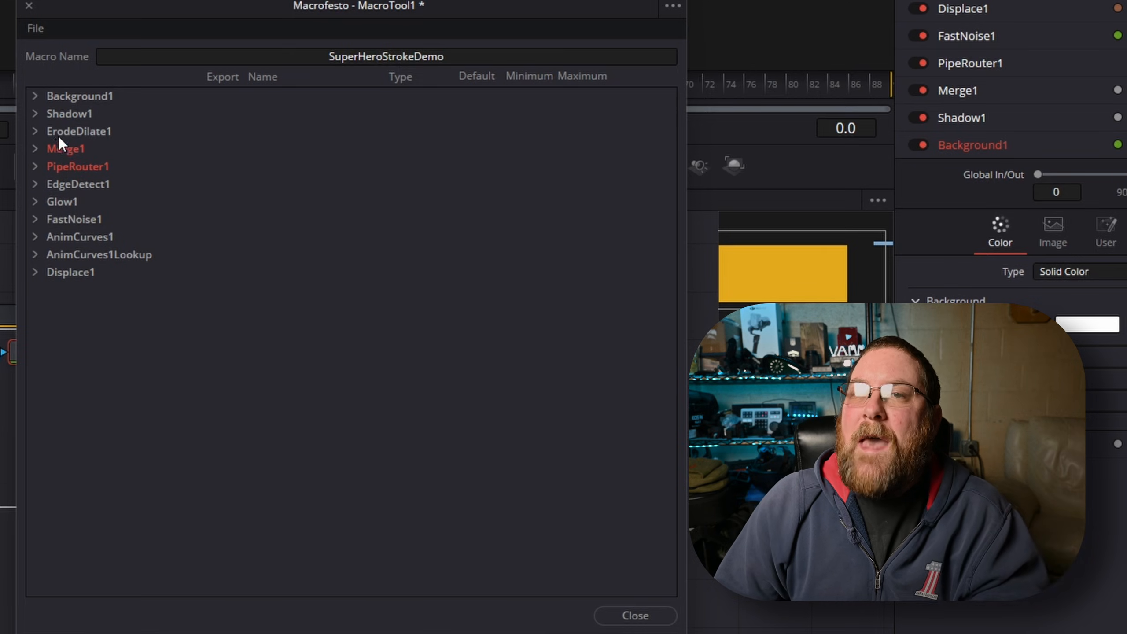
Export Shadow1's Shadow Offset and Softness controls, renaming the softness control Shadow Softness.
{"action": "left_click", "coordinate": [35, 114]}
{"action": "left_click", "coordinate": [227, 219]}
{"action": "left_click", "coordinate": [226, 237]}
{"action": "left_click", "coordinate": [250, 237]}
{"action": "type", "text": "Shadow Softness"}
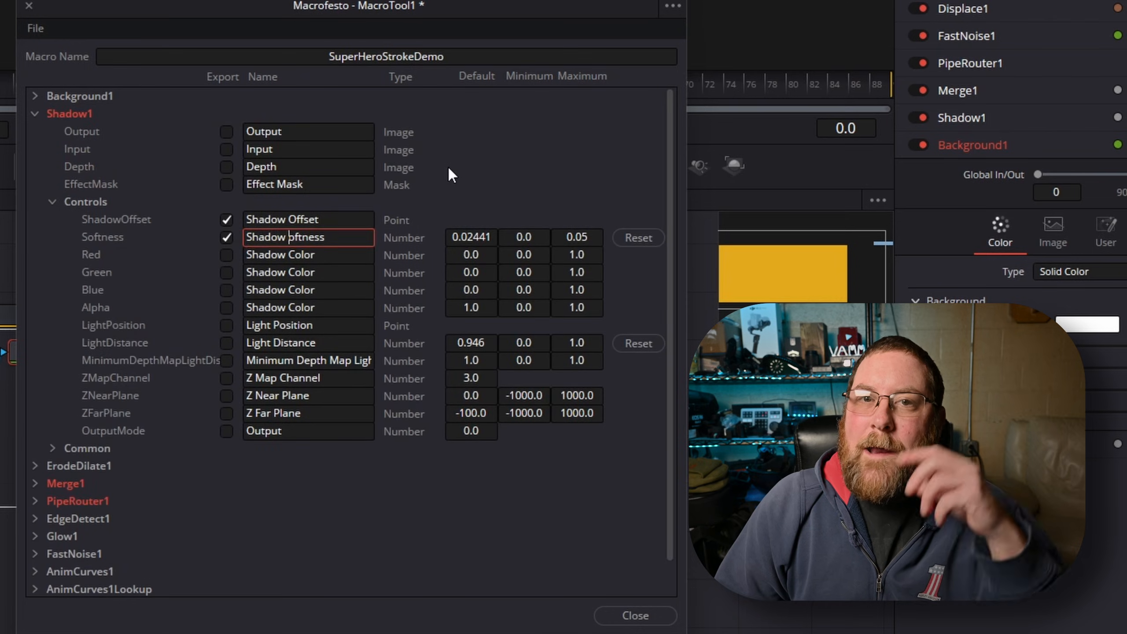
{"action": "left_click", "coordinate": [34, 114]}
Export ErodeDilate1's Filter and Amount controls, prefixing both display names with ErodeDilate.
{"action": "left_click", "coordinate": [35, 131]}
{"action": "left_click", "coordinate": [226, 289]}
{"action": "left_click", "coordinate": [247, 289]}
{"action": "type", "text": "ErodeDilate Filter"}
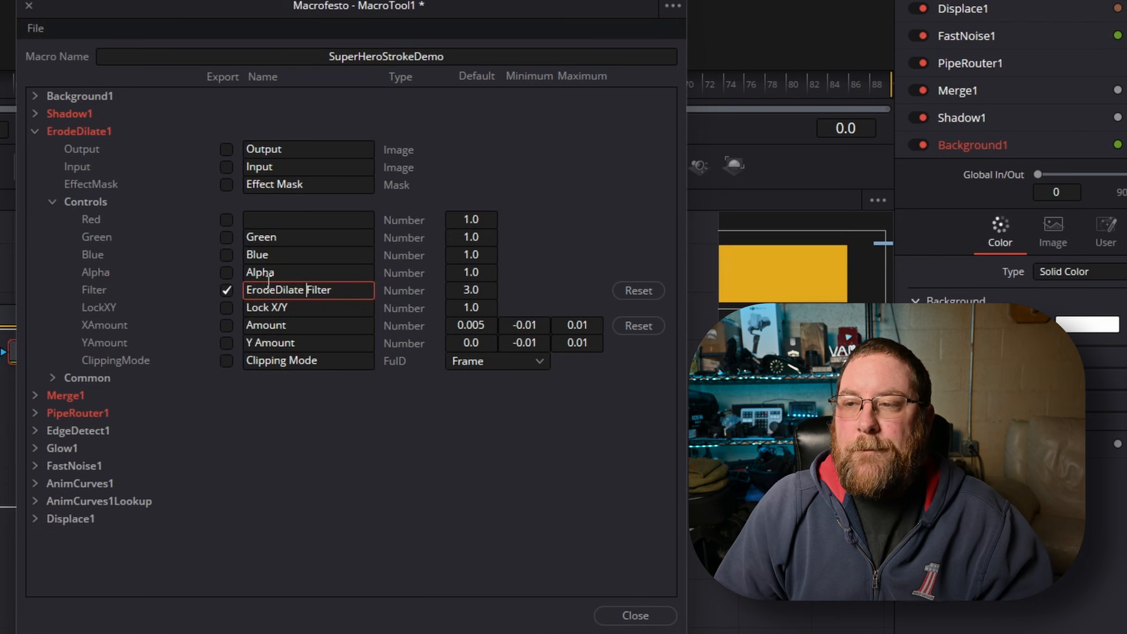
{"action": "key", "text": "shift+Home"}
{"action": "key", "text": "ctrl+c"}
{"action": "left_click", "coordinate": [227, 324]}
{"action": "left_click", "coordinate": [246, 325]}
{"action": "key", "text": "ctrl+v"}
{"action": "left_click", "coordinate": [35, 131]}
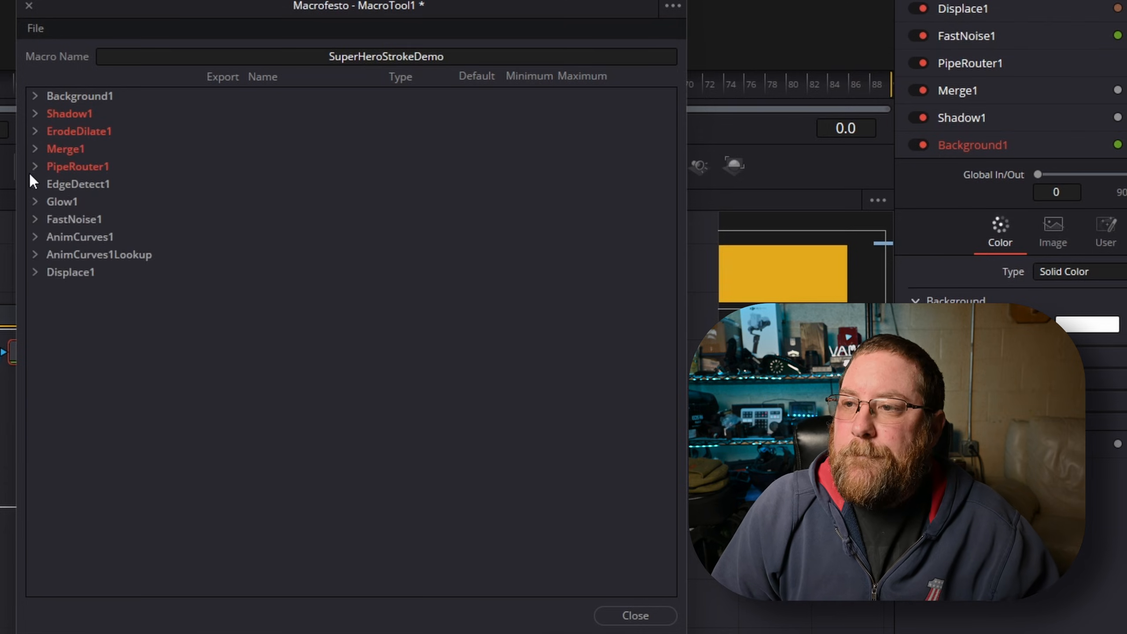
Export EdgeDetect1's Edge Width and Brightness controls, prefixing the brightness display name with Edge.
{"action": "left_click", "coordinate": [34, 183]}
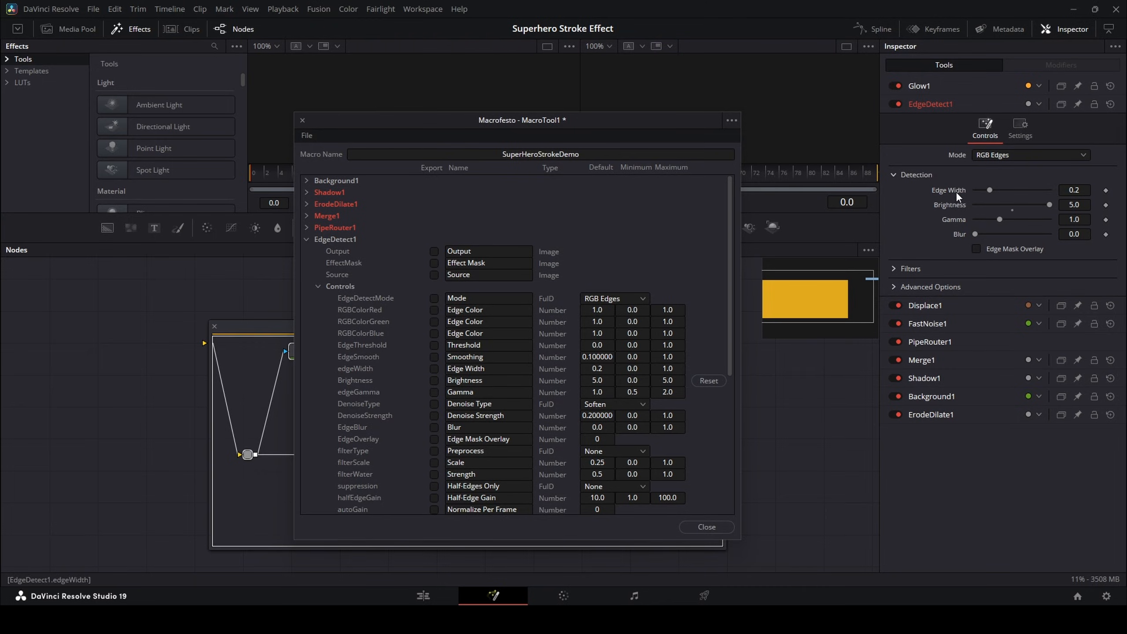
{"action": "left_click", "coordinate": [434, 368]}
{"action": "left_click", "coordinate": [448, 369]}
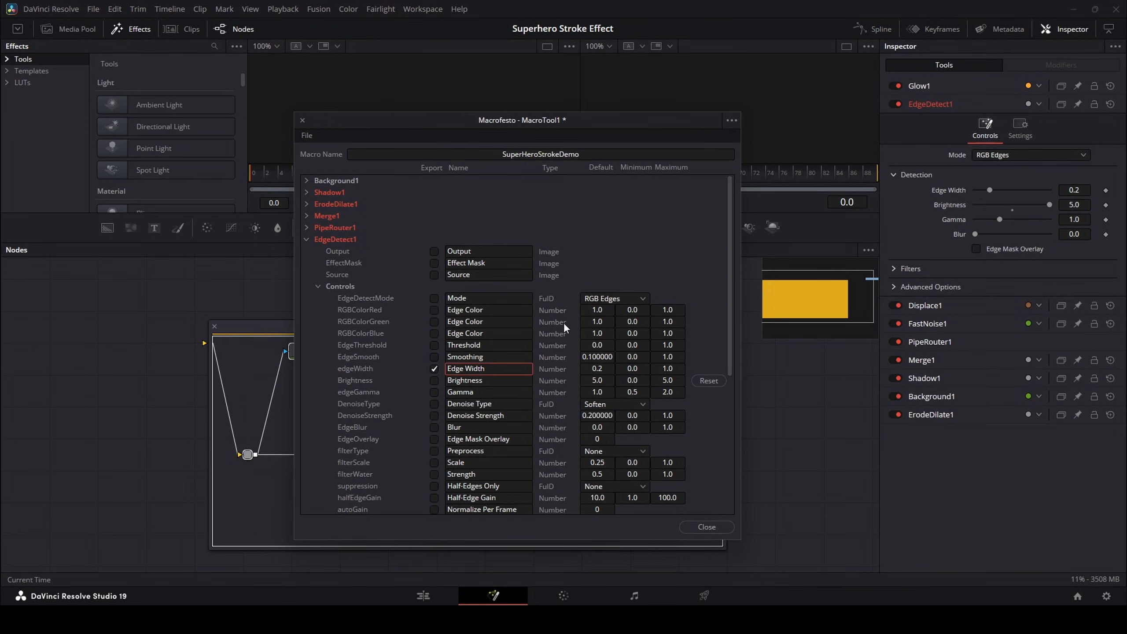
{"action": "left_click", "coordinate": [433, 380]}
{"action": "left_click", "coordinate": [451, 380]}
{"action": "type", "text": "Edge"}
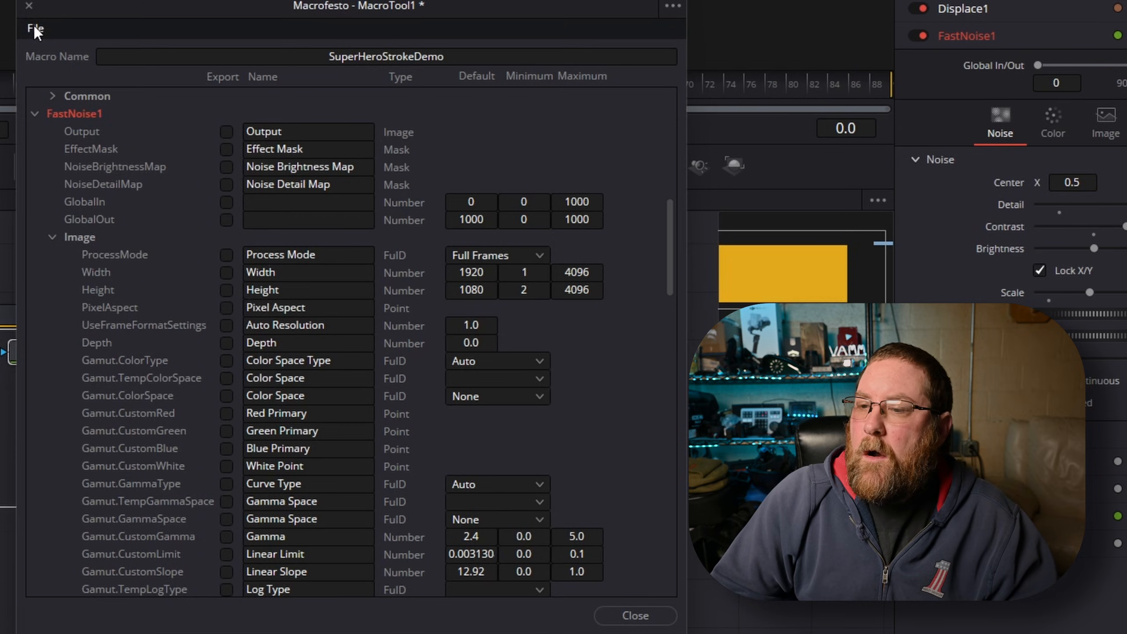
Close the macro editor, saving the macro as SuperHeroStrokeDemo.setting in Fusion's Templates > Edit > Effects folder.
{"action": "left_click", "coordinate": [635, 616]}
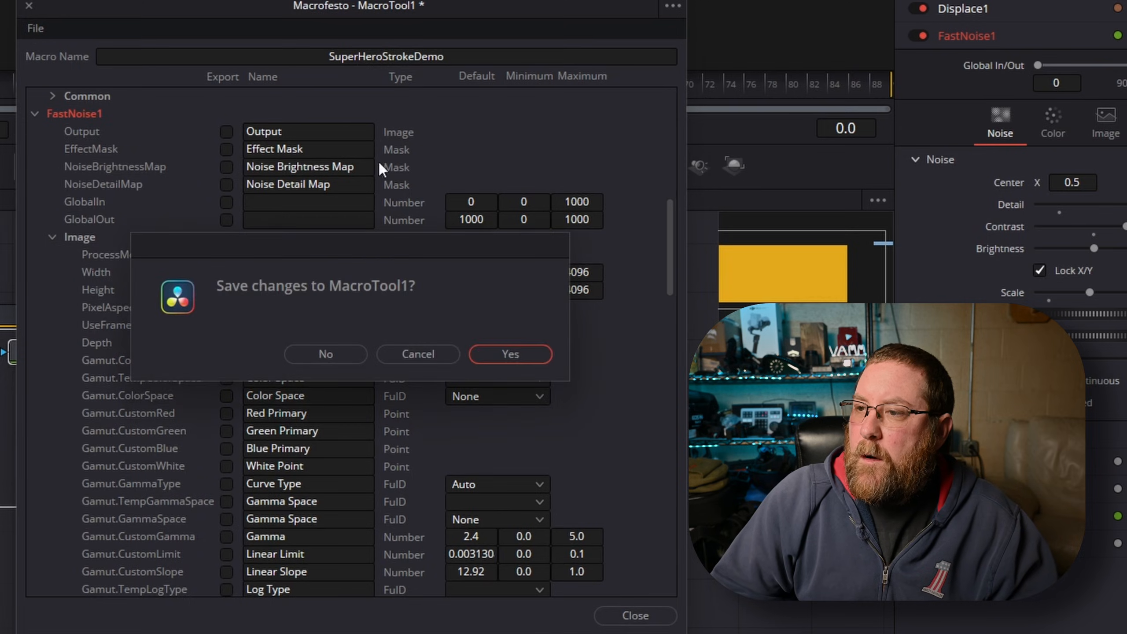
{"action": "left_click", "coordinate": [509, 351]}
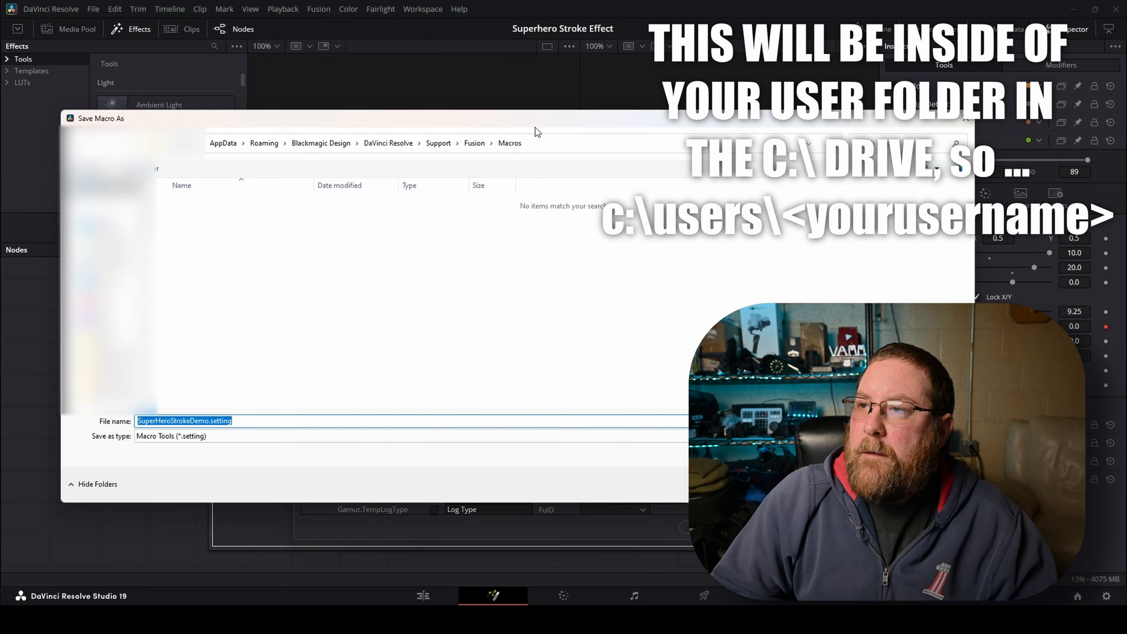
{"action": "left_click", "coordinate": [476, 146]}
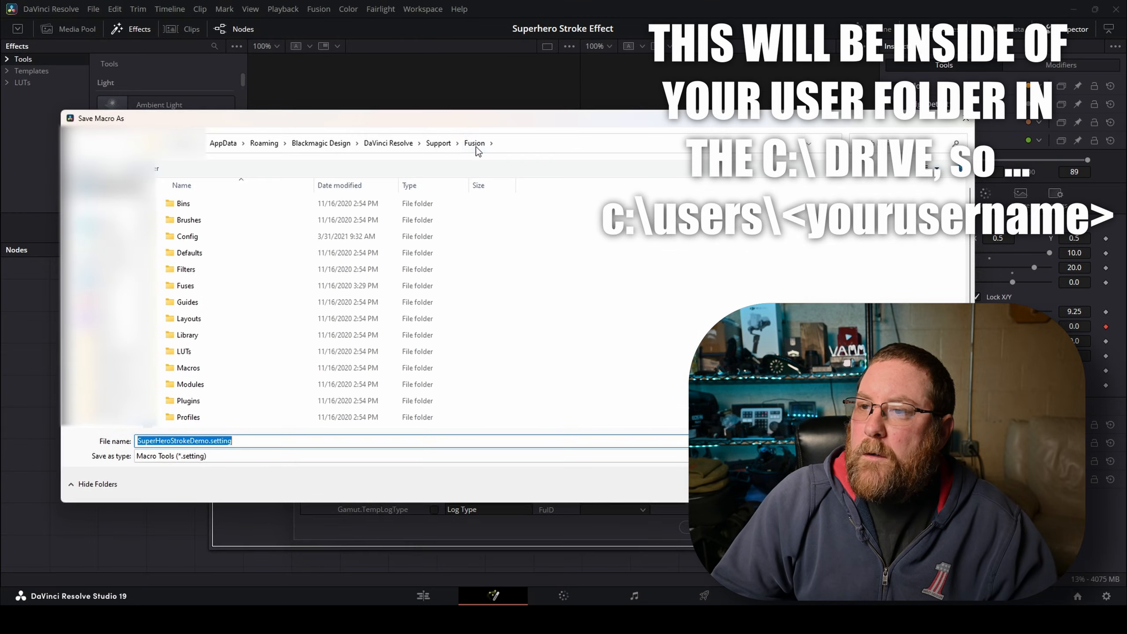
{"action": "scroll", "coordinate": [233, 377], "scroll_direction": "down", "scroll_amount": 2}
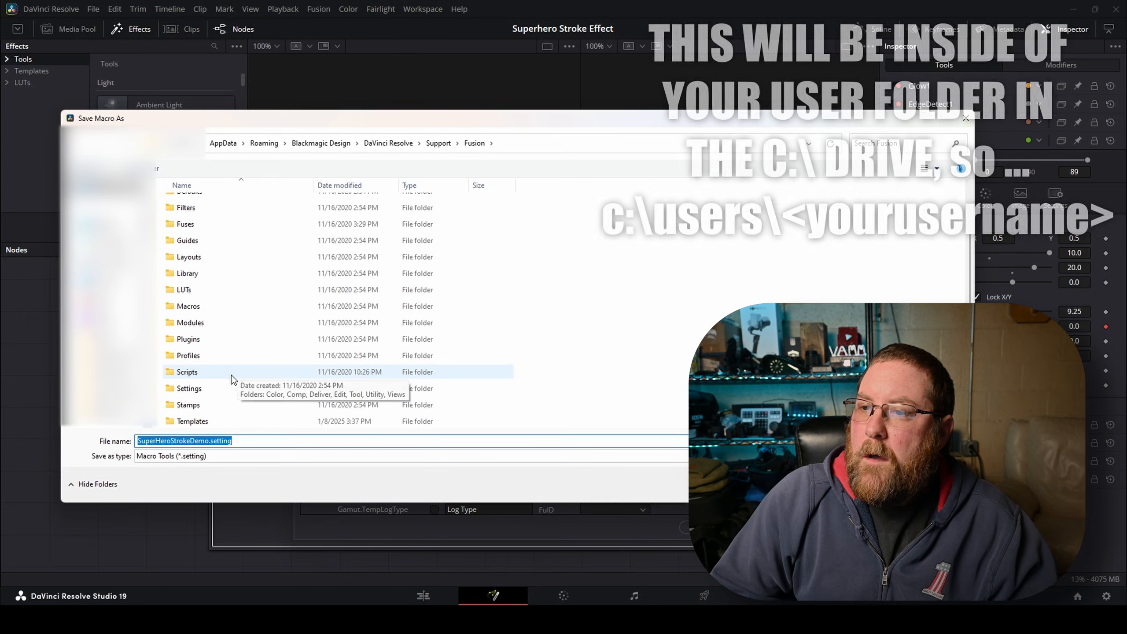
{"action": "double_click", "coordinate": [198, 425]}
{"action": "double_click", "coordinate": [183, 203]}
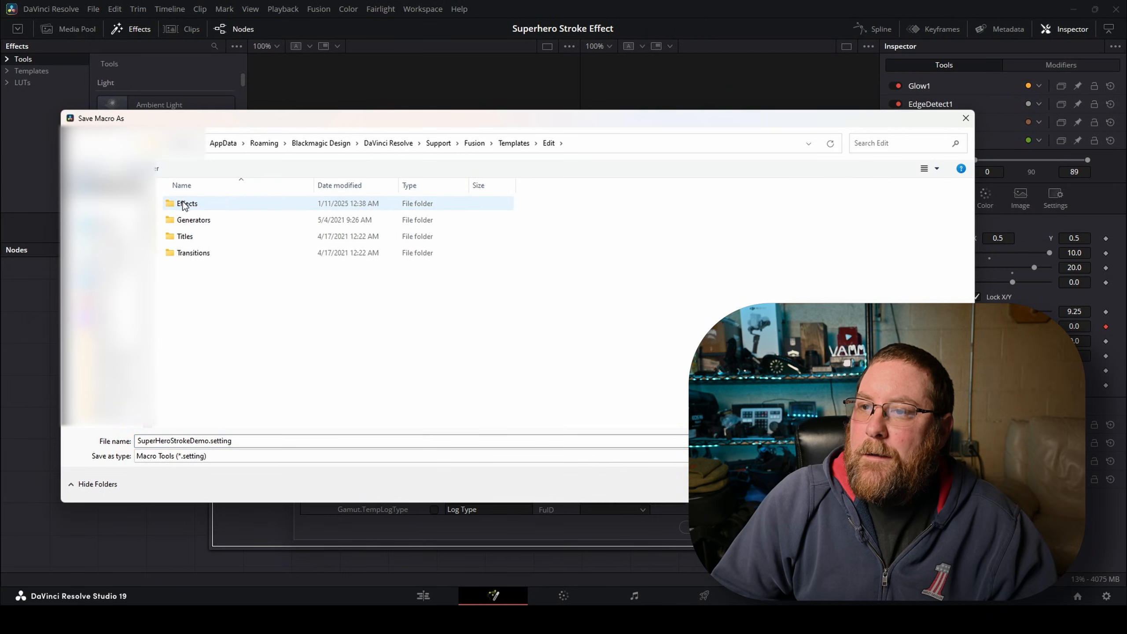
{"action": "double_click", "coordinate": [187, 204]}
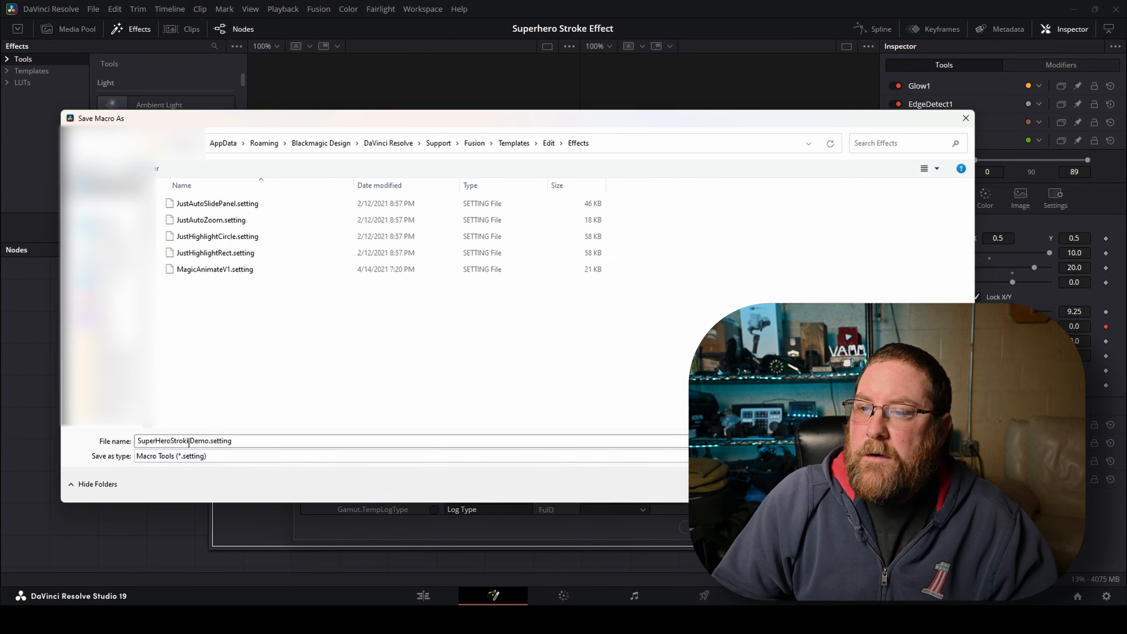
{"action": "key", "text": "Return"}
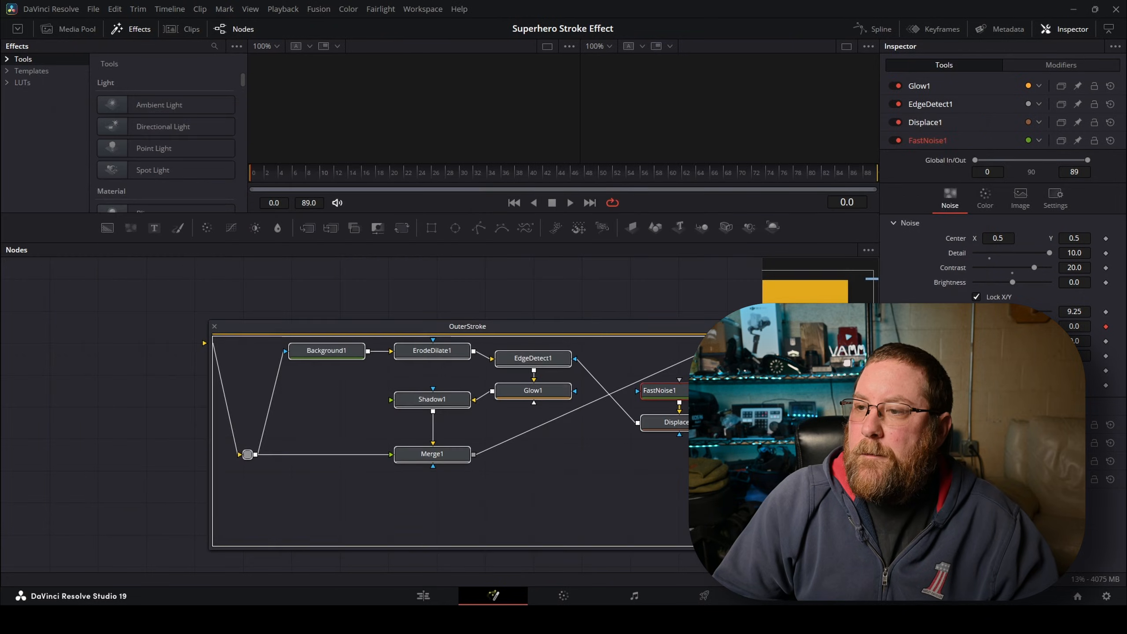
Return to the Edit page, switch to File Explorer's Effects folder and compress SuperHeroStrokeDemo.setting into a ZIP archive.
{"action": "left_click", "coordinate": [422, 596]}
{"action": "key", "text": "alt+Tab"}
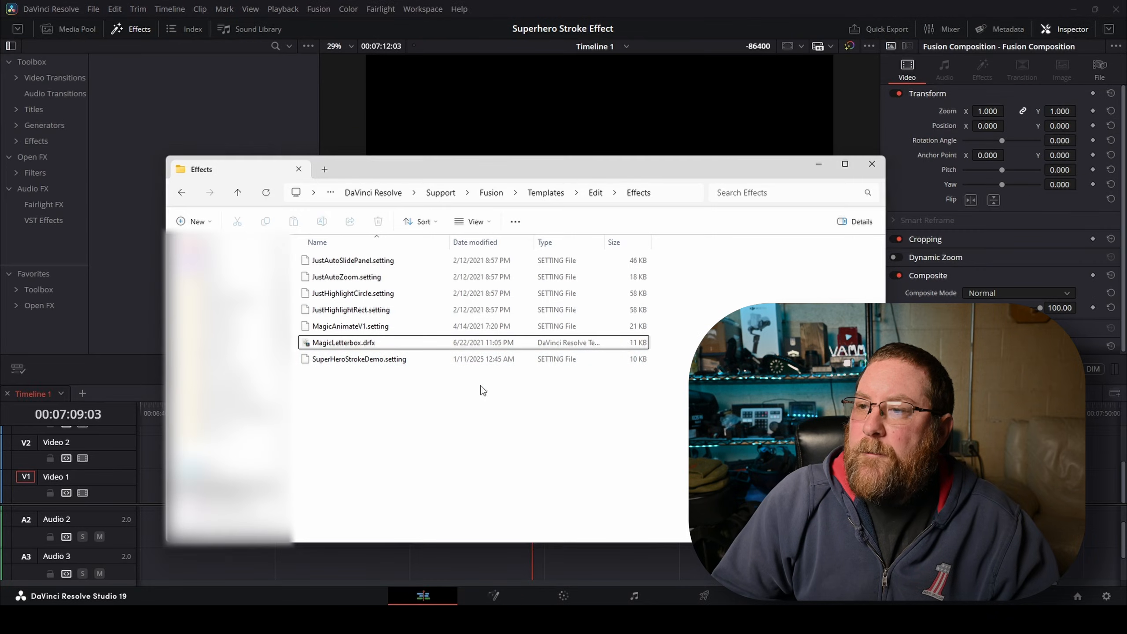
{"action": "left_click", "coordinate": [379, 359]}
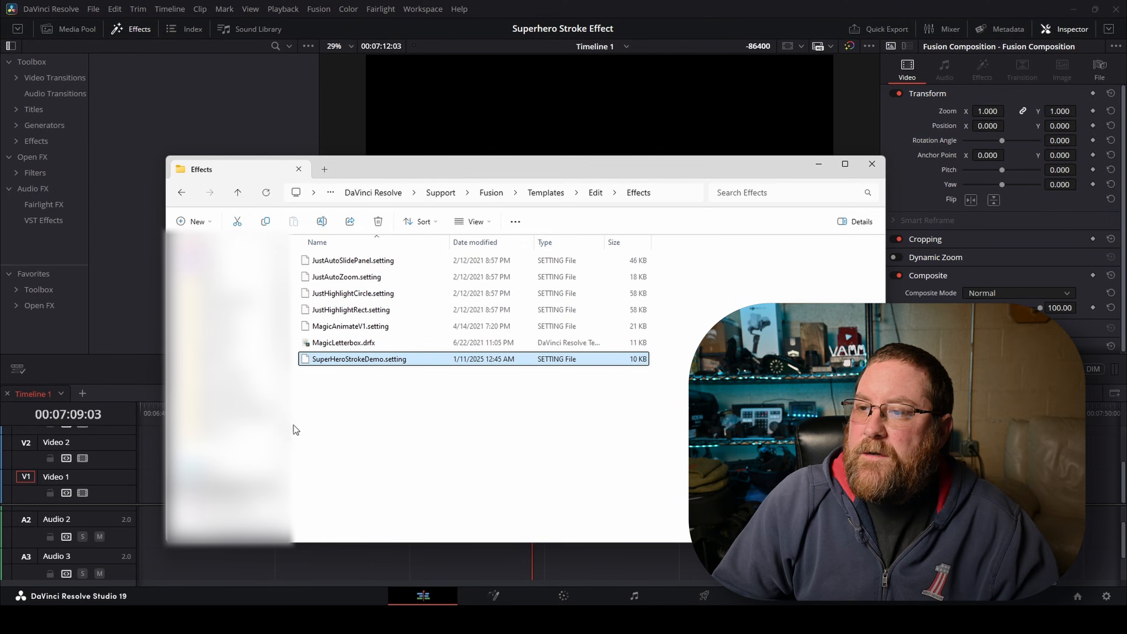
{"action": "right_click", "coordinate": [394, 360]}
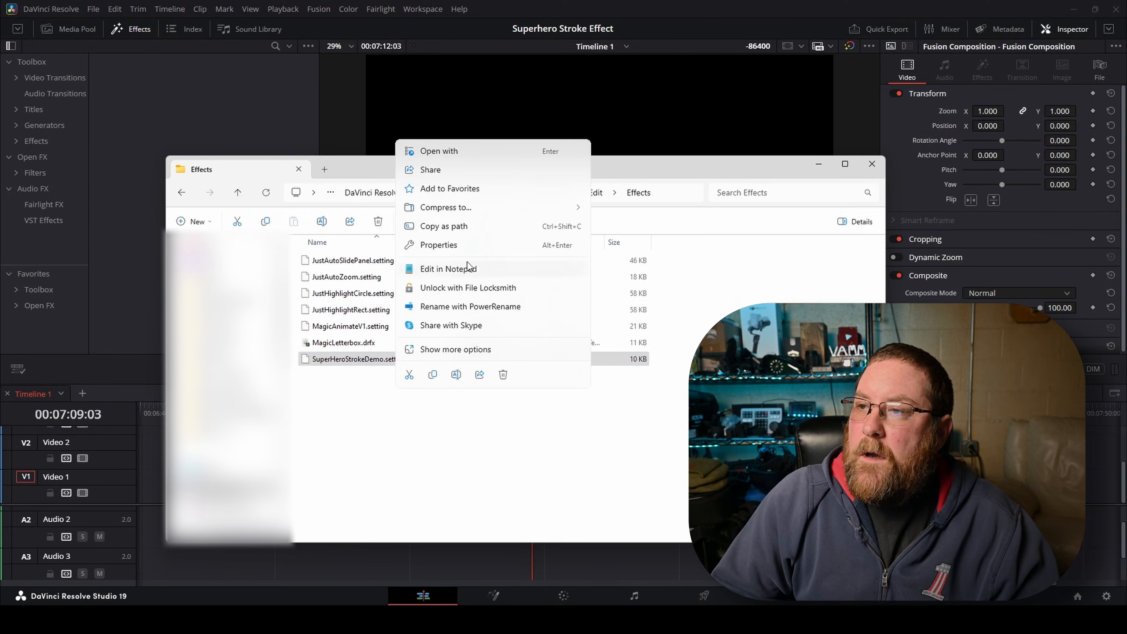
{"action": "mouse_move", "coordinate": [490, 207]}
{"action": "left_click", "coordinate": [627, 222]}
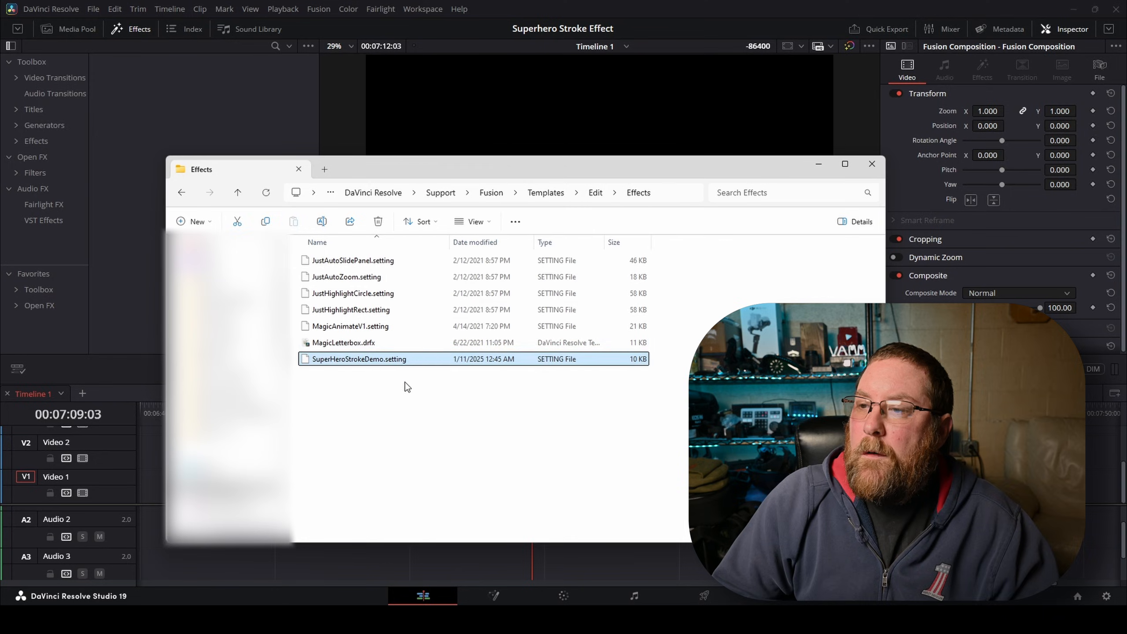
Rename the new ZIP archive SuperHeroStrokeDemo.drfx and accept the changed file extension.
{"action": "left_click", "coordinate": [388, 374]}
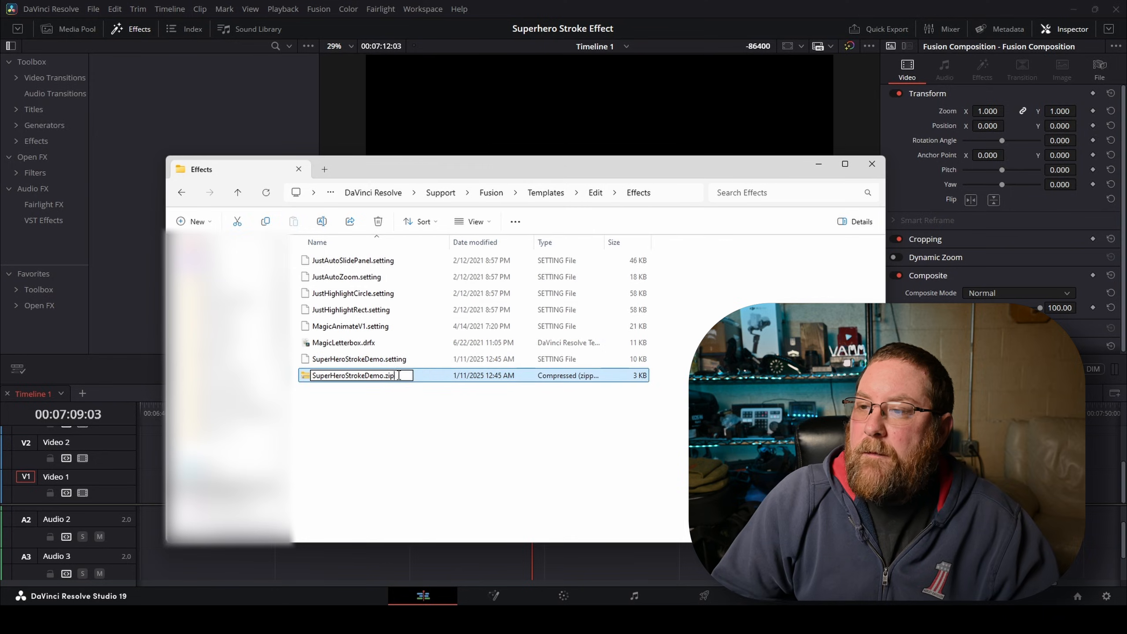
{"action": "key", "text": "BackSpace"}
{"action": "key", "text": "BackSpace"}
{"action": "key", "text": "BackSpace"}
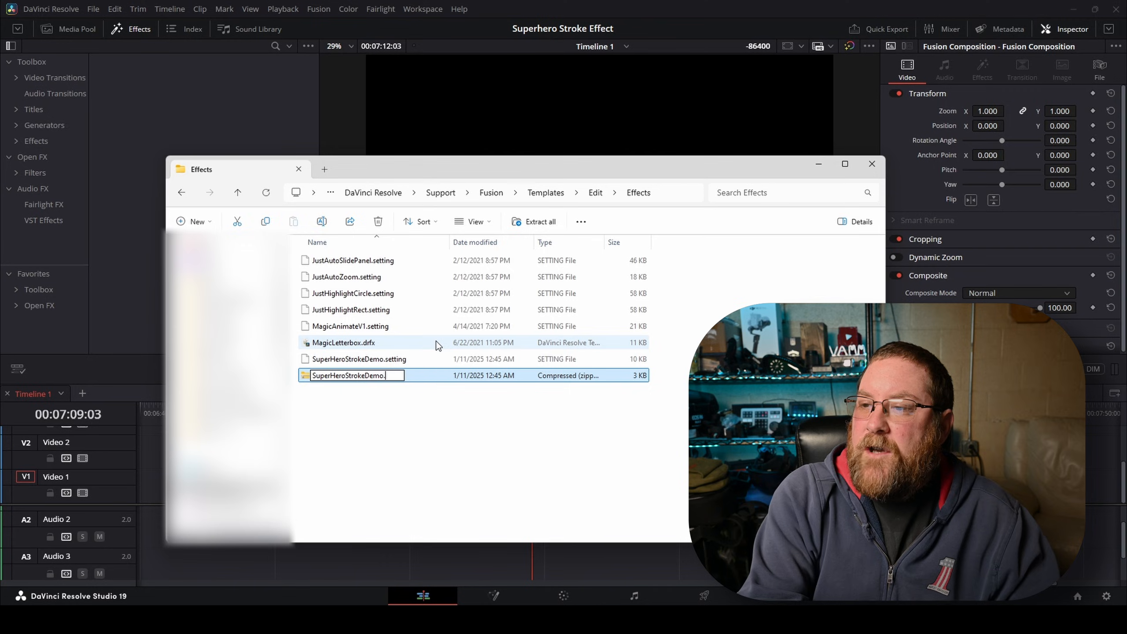
{"action": "type", "text": "drfx"}
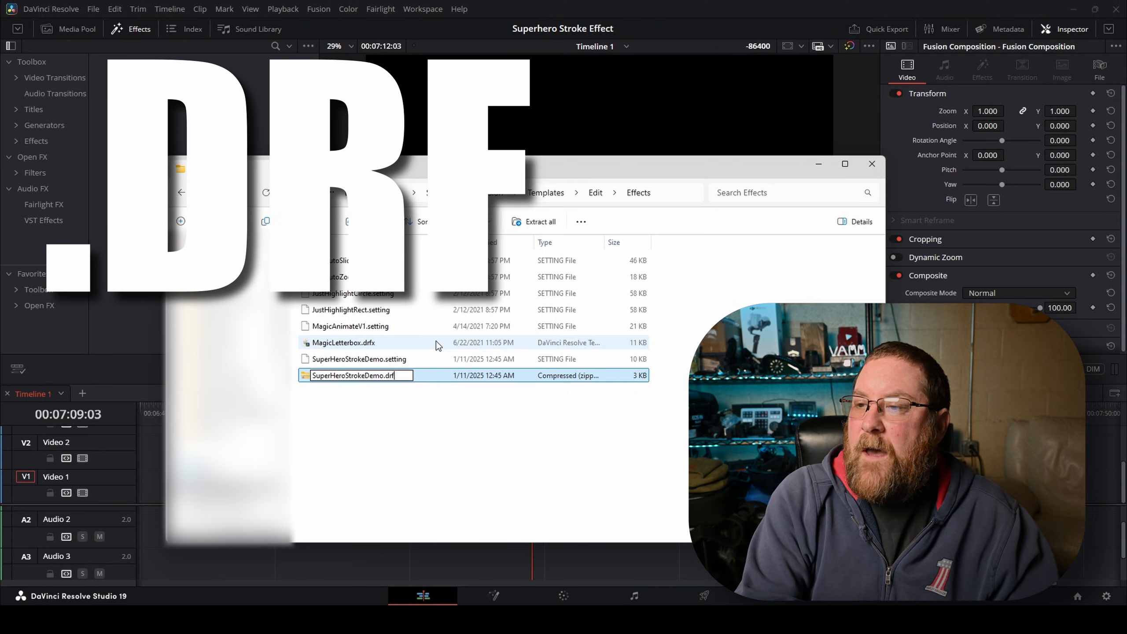
{"action": "key", "text": "Return"}
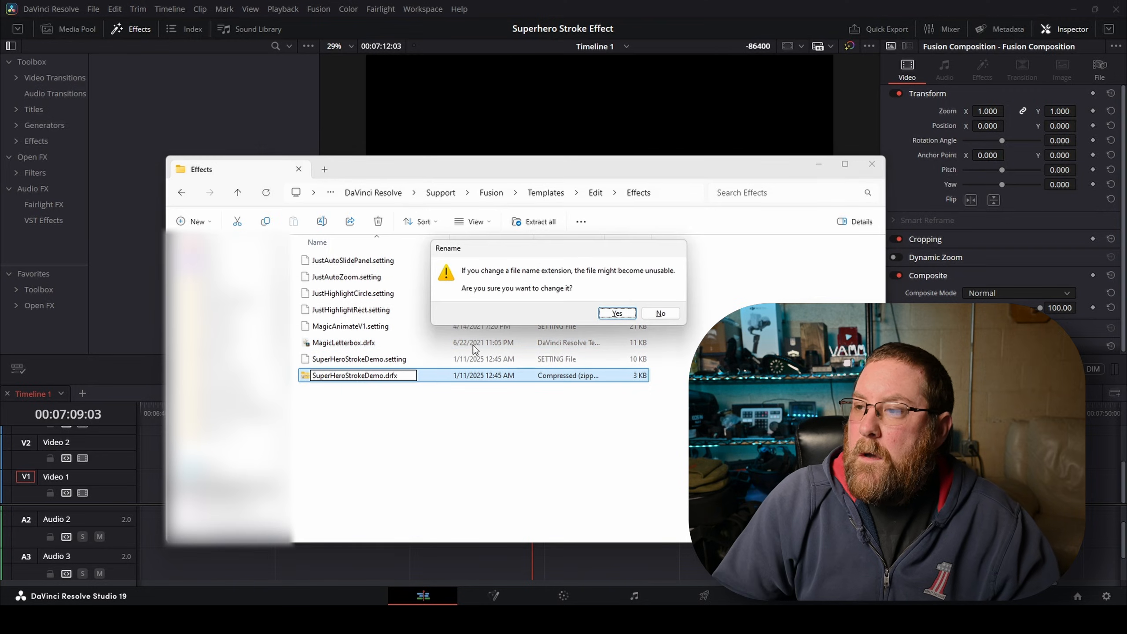
{"action": "key", "text": "Return"}
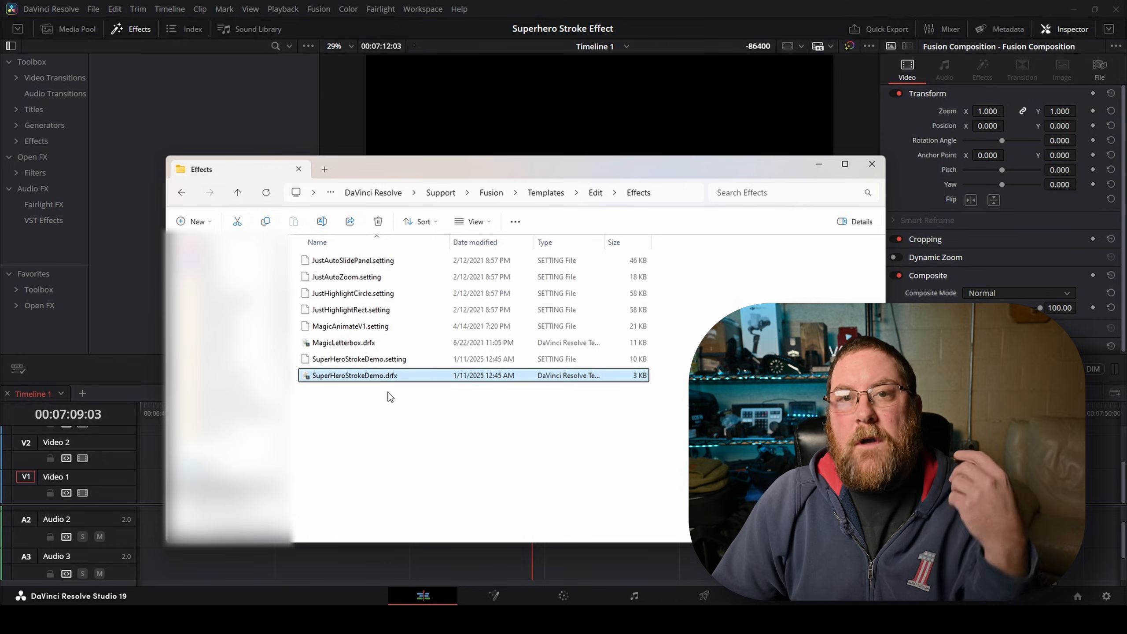
Rename the file SuperHeroStrokeDemo.setting as SuperHeroStrokeDemo2.setting.
{"action": "left_click", "coordinate": [380, 363]}
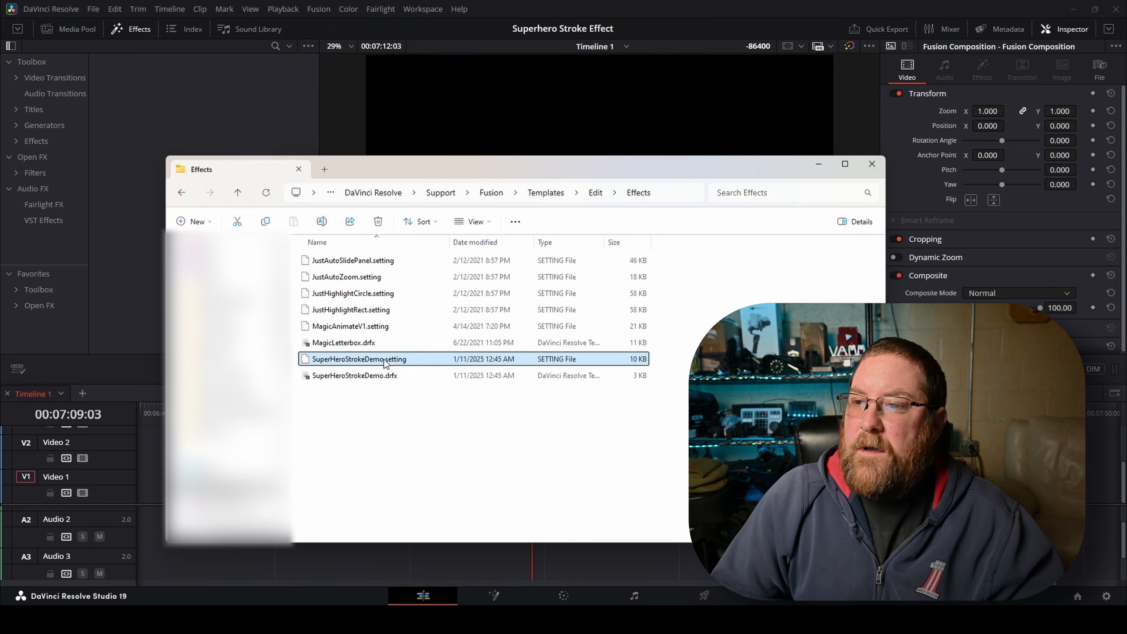
{"action": "left_click", "coordinate": [385, 363]}
{"action": "key", "text": "Right"}
{"action": "type", "text": "2"}
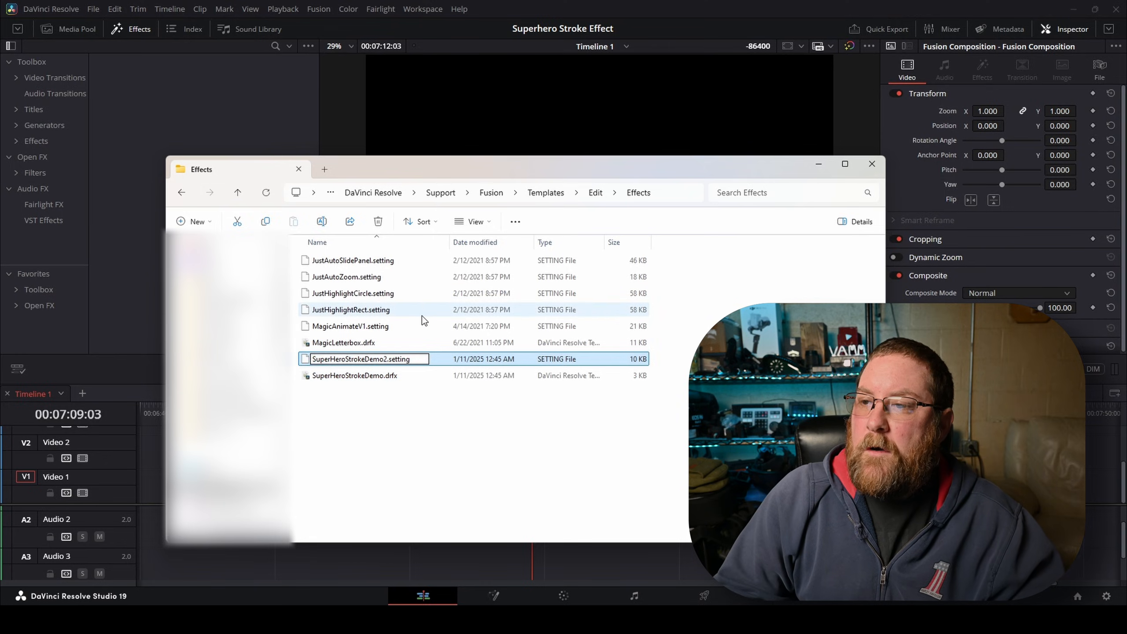
{"action": "key", "text": "Return"}
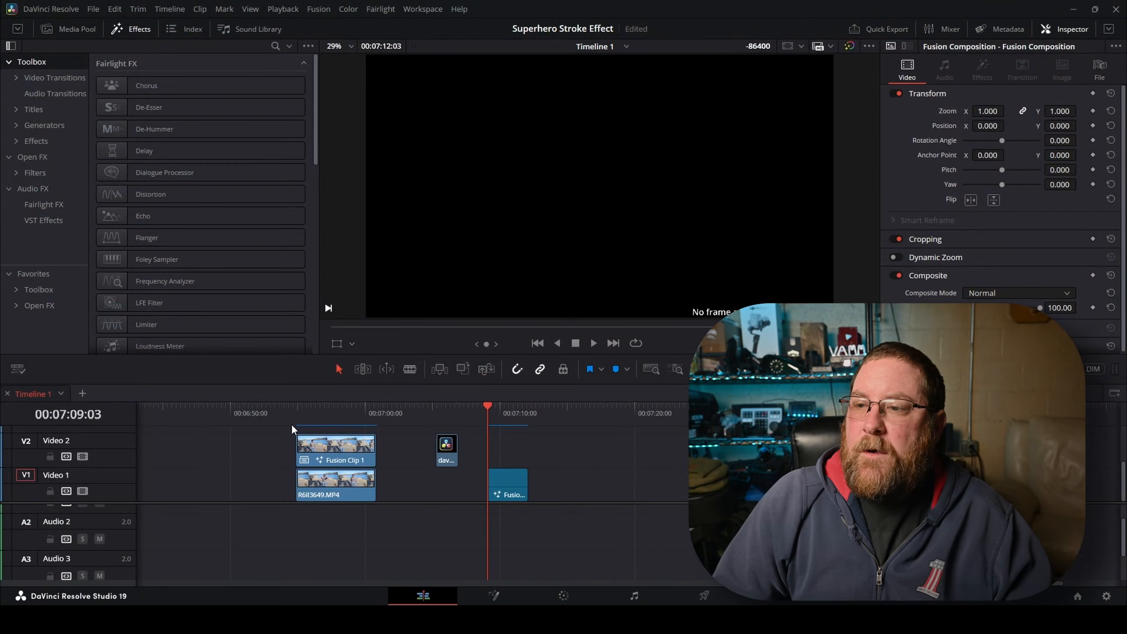
Switch back to DaVinci Resolve and search the Toolbox effects library for "str".
{"action": "left_click", "coordinate": [140, 29]}
{"action": "left_click", "coordinate": [139, 29]}
{"action": "left_click", "coordinate": [36, 147]}
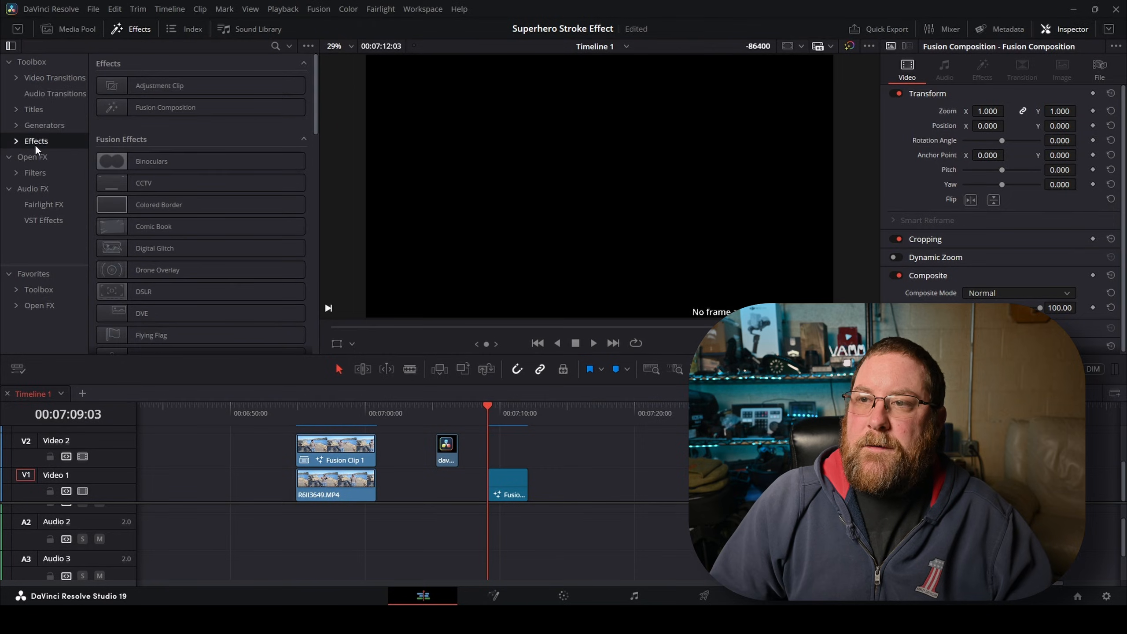
{"action": "left_click", "coordinate": [275, 46]}
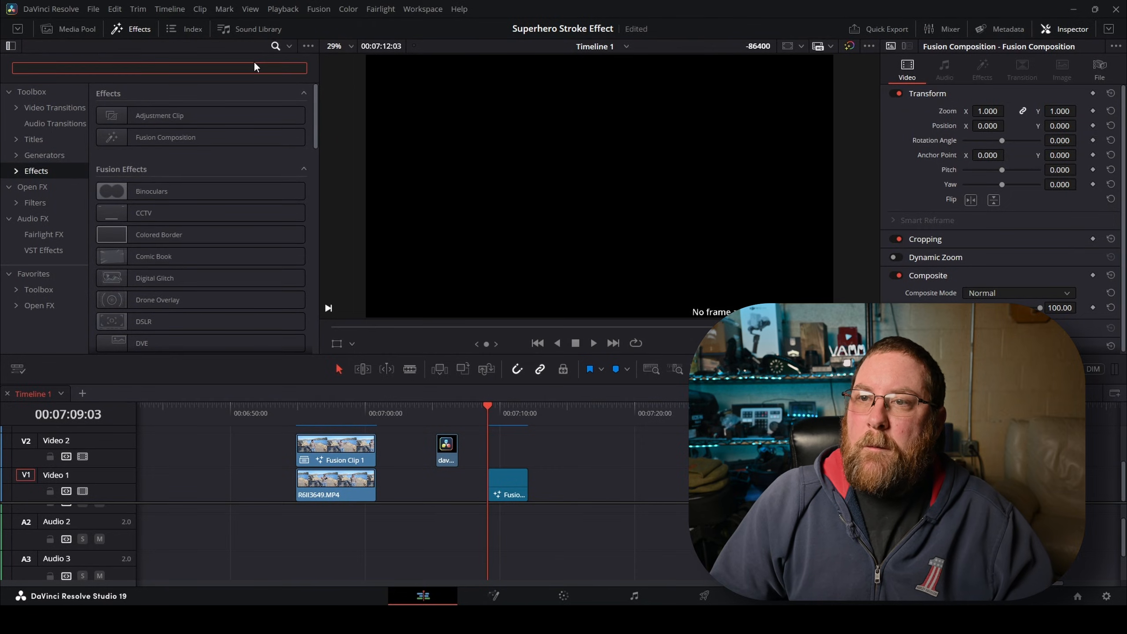
{"action": "type", "text": "str"}
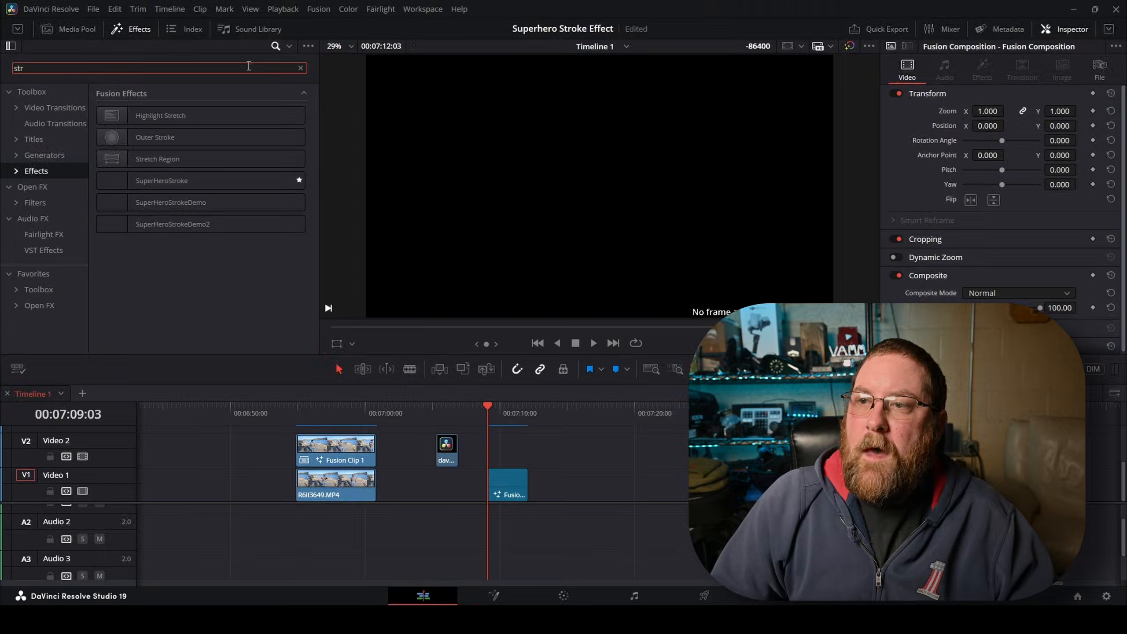
{"action": "mouse_move", "coordinate": [200, 183]}
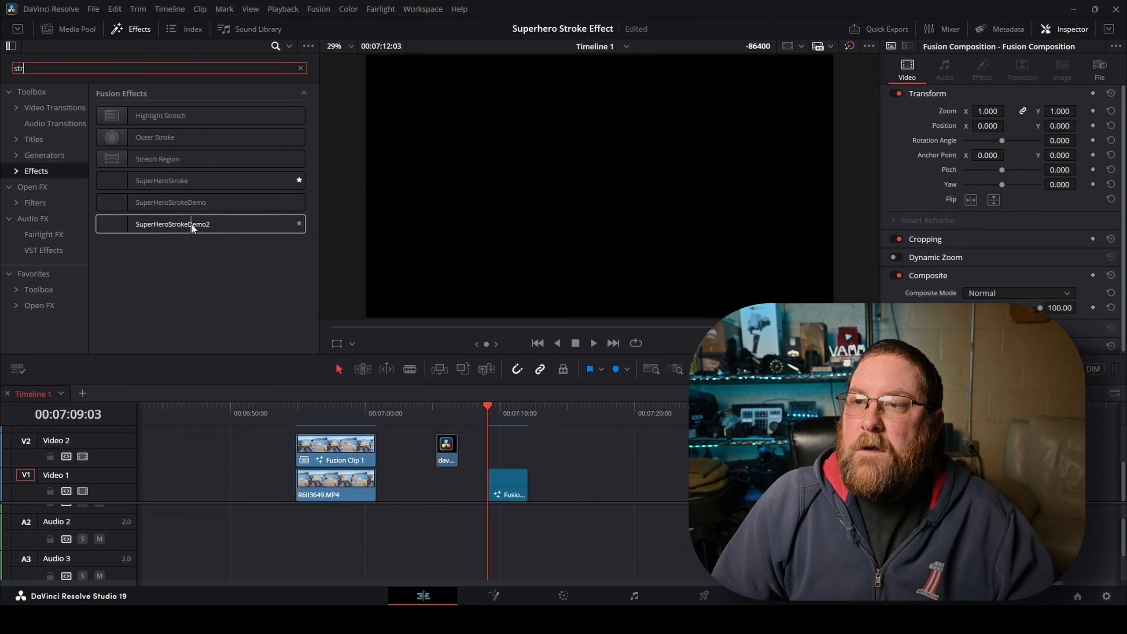
Try the SuperHeroStrokeDemo2 effect on the DaVinci Resolve logo clip on Video 2 and open the clip's effect settings.
{"action": "left_click_drag", "start_coordinate": [189, 224], "coordinate": [451, 456]}
{"action": "left_click", "coordinate": [435, 415]}
{"action": "left_click", "coordinate": [452, 439]}
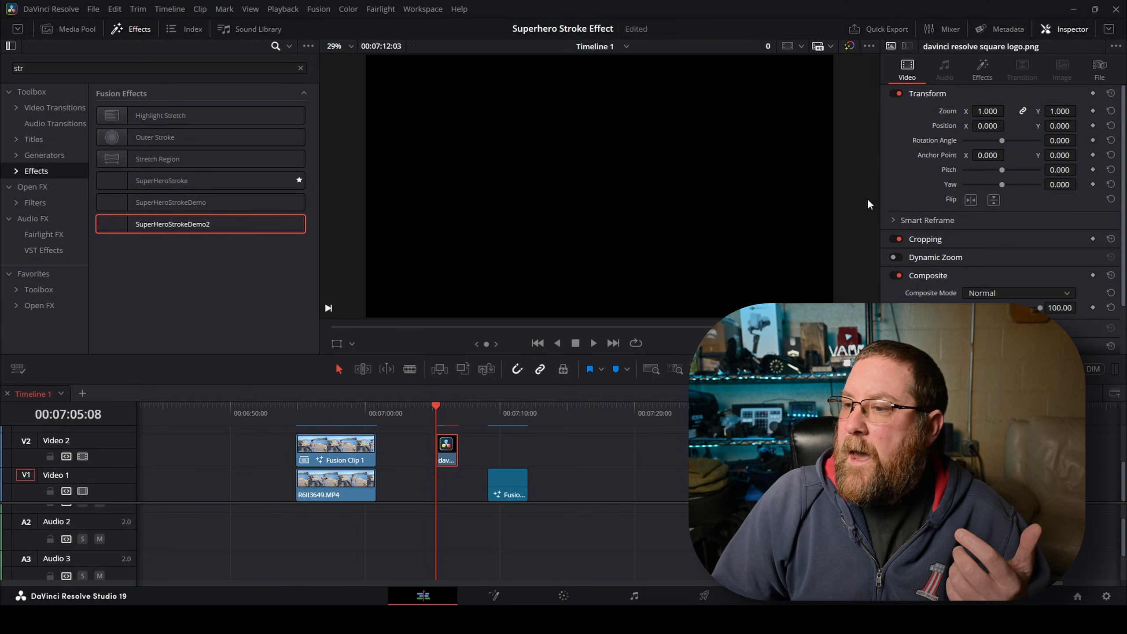
{"action": "left_click", "coordinate": [983, 75]}
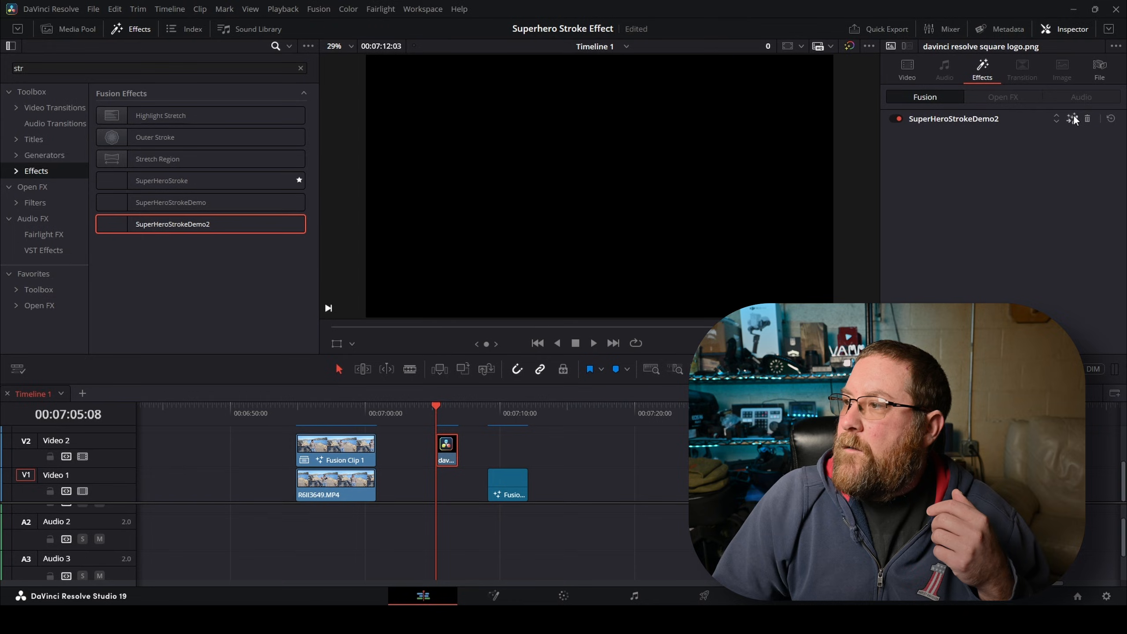
{"action": "key", "text": "shift+5"}
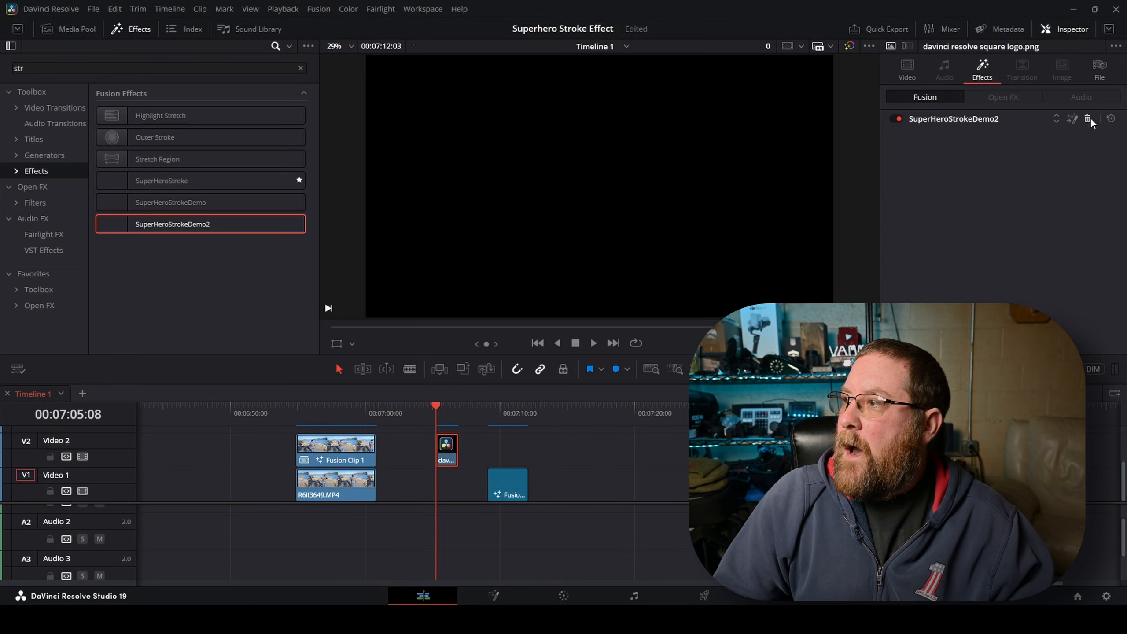
Replace SuperHeroStrokeDemo2 on the logo clip with the SuperHeroStrokeDemo effect and review its exposed controls.
{"action": "left_click", "coordinate": [1087, 119]}
{"action": "mouse_move", "coordinate": [197, 202]}
{"action": "left_mouse_down"}
{"action": "mouse_move", "coordinate": [393, 379]}
{"action": "mouse_move", "coordinate": [448, 455]}
{"action": "left_mouse_up"}
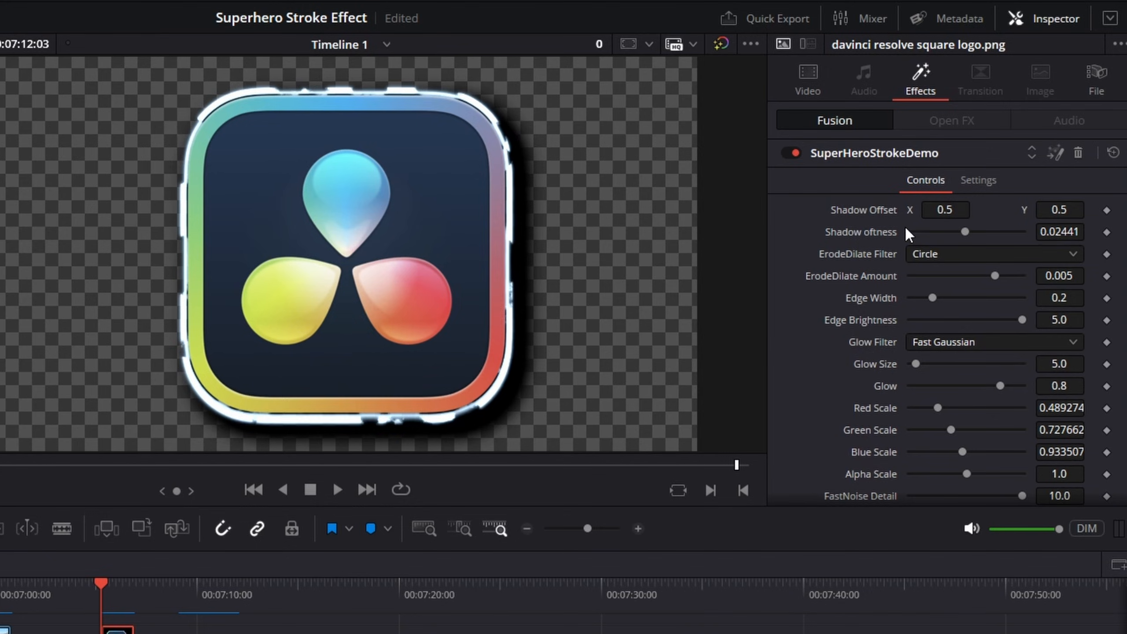
{"action": "scroll", "coordinate": [905, 228], "scroll_direction": "down", "scroll_amount": 1}
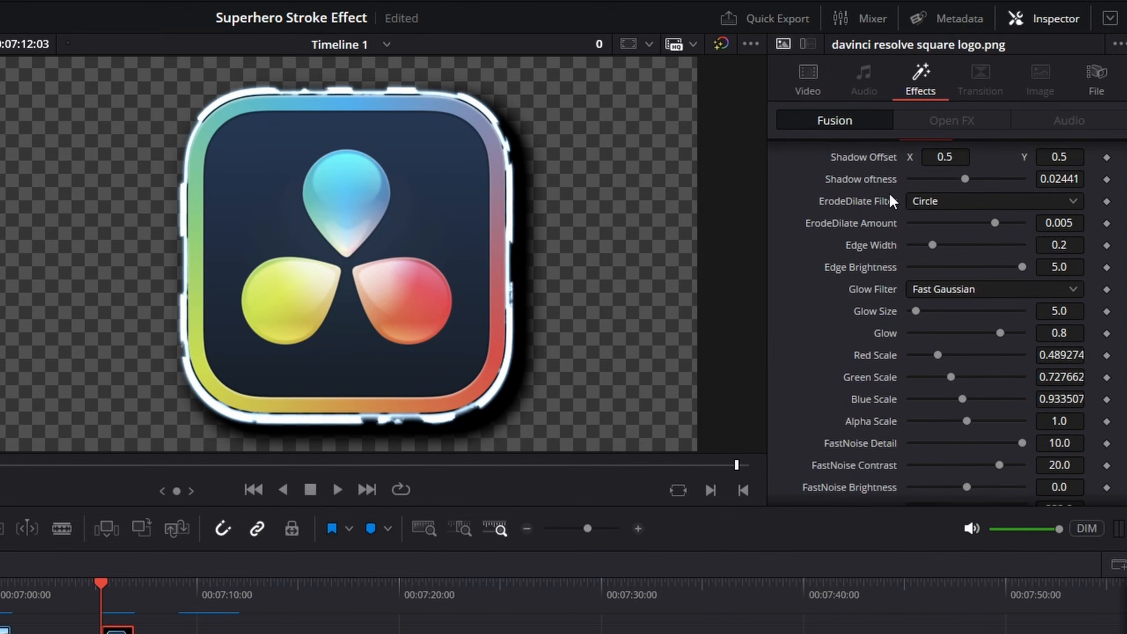
{"action": "scroll", "coordinate": [889, 199], "scroll_direction": "down", "scroll_amount": 2}
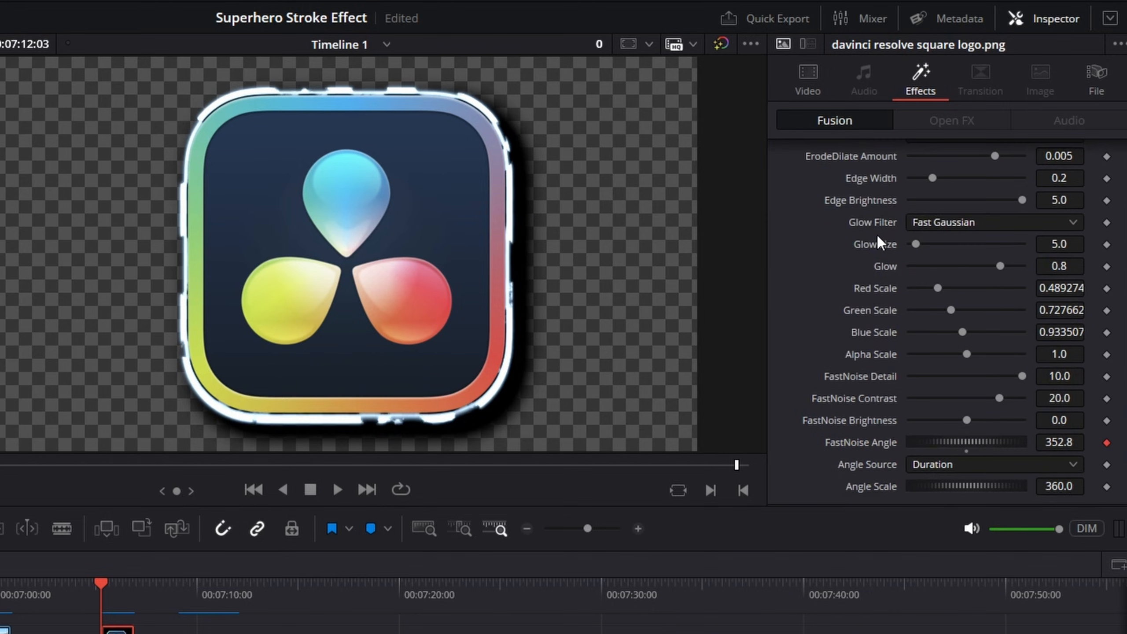
Set the stroke's Red Scale to 1.15, Green Scale to 0.514 and Blue Scale to about 0.21, checking the edge and clip playback.
{"action": "mouse_move", "coordinate": [939, 288]}
{"action": "left_mouse_down"}
{"action": "mouse_move", "coordinate": [976, 293]}
{"action": "mouse_move", "coordinate": [915, 310]}
{"action": "mouse_move", "coordinate": [939, 310]}
{"action": "left_mouse_up"}
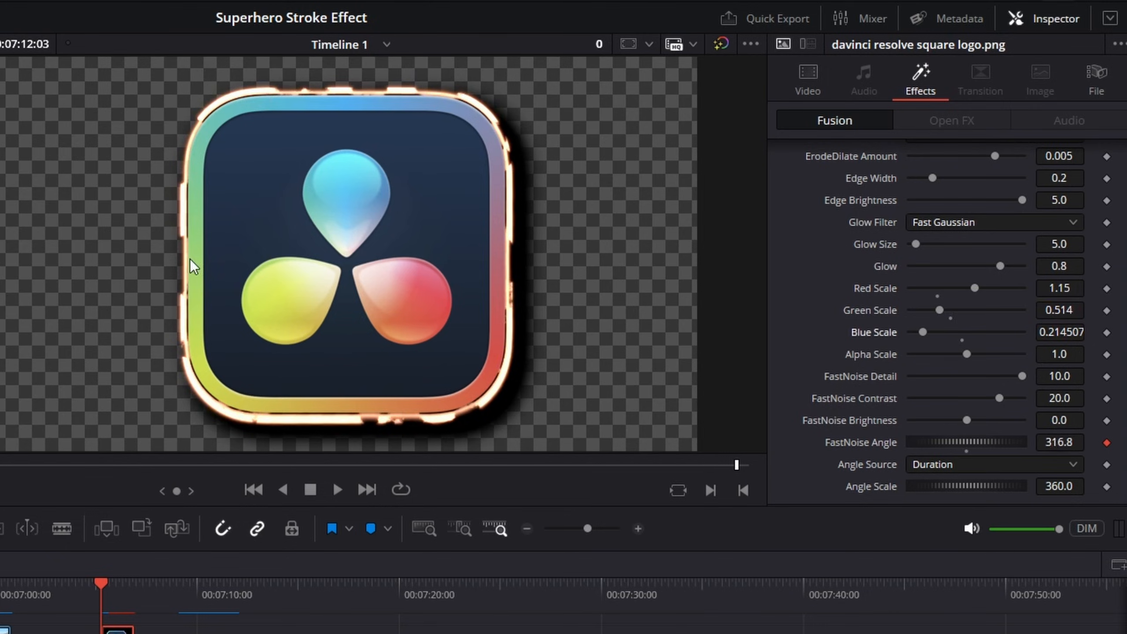
{"action": "scroll", "coordinate": [183, 222], "scroll_direction": "up", "scroll_amount": 5}
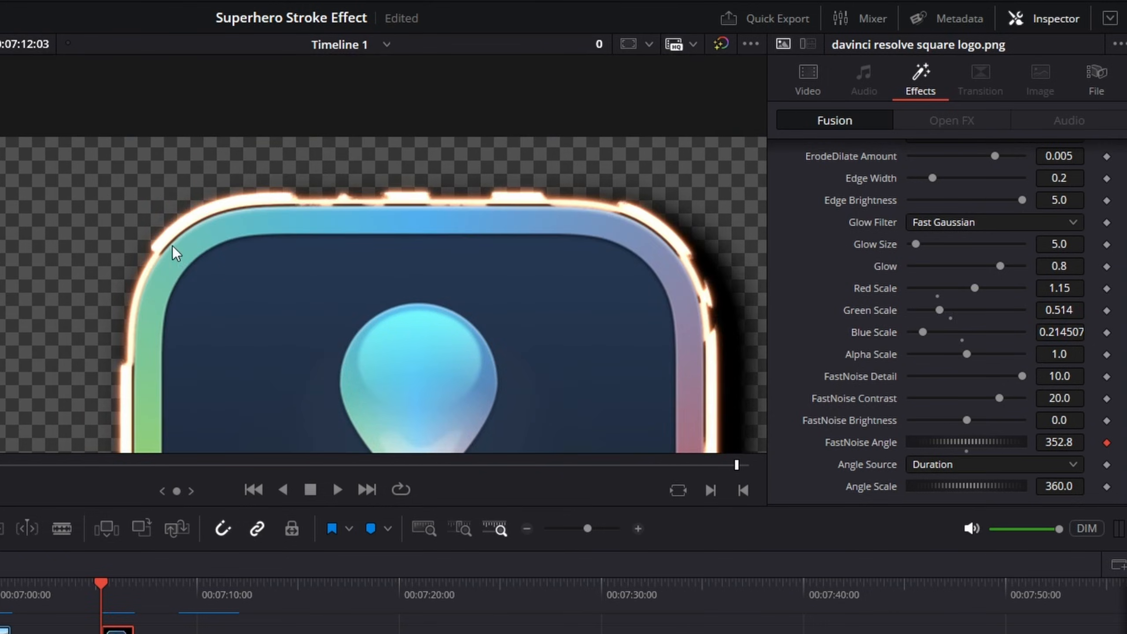
{"action": "scroll", "coordinate": [270, 253], "scroll_direction": "up", "scroll_amount": 2}
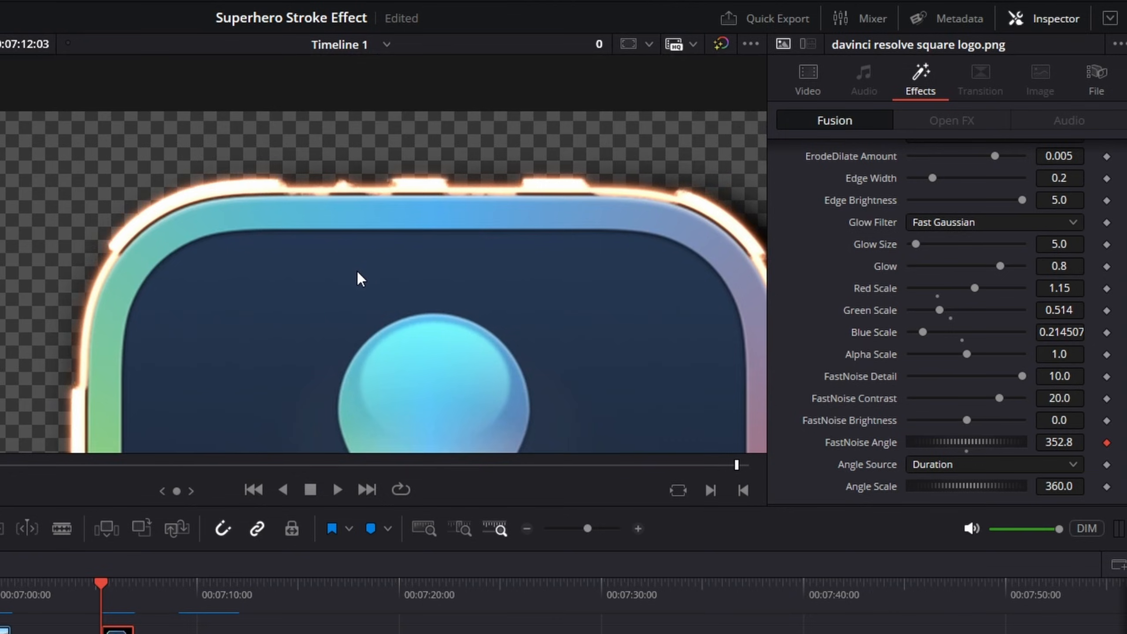
{"action": "key", "text": "shift+z"}
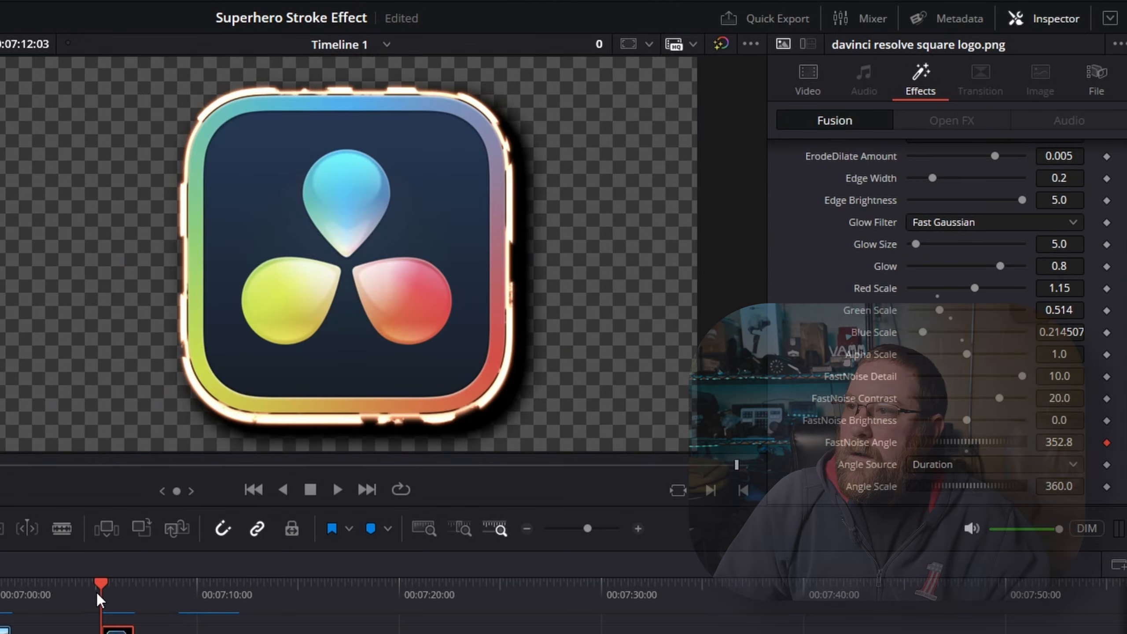
{"action": "key", "text": "space"}
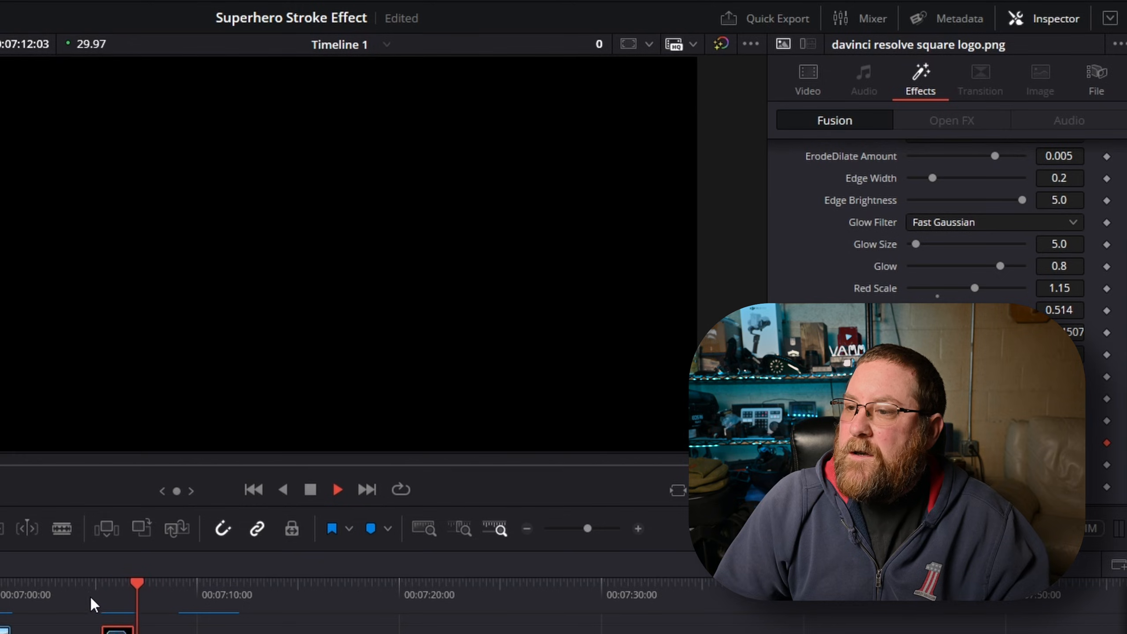
{"action": "left_click", "coordinate": [104, 592]}
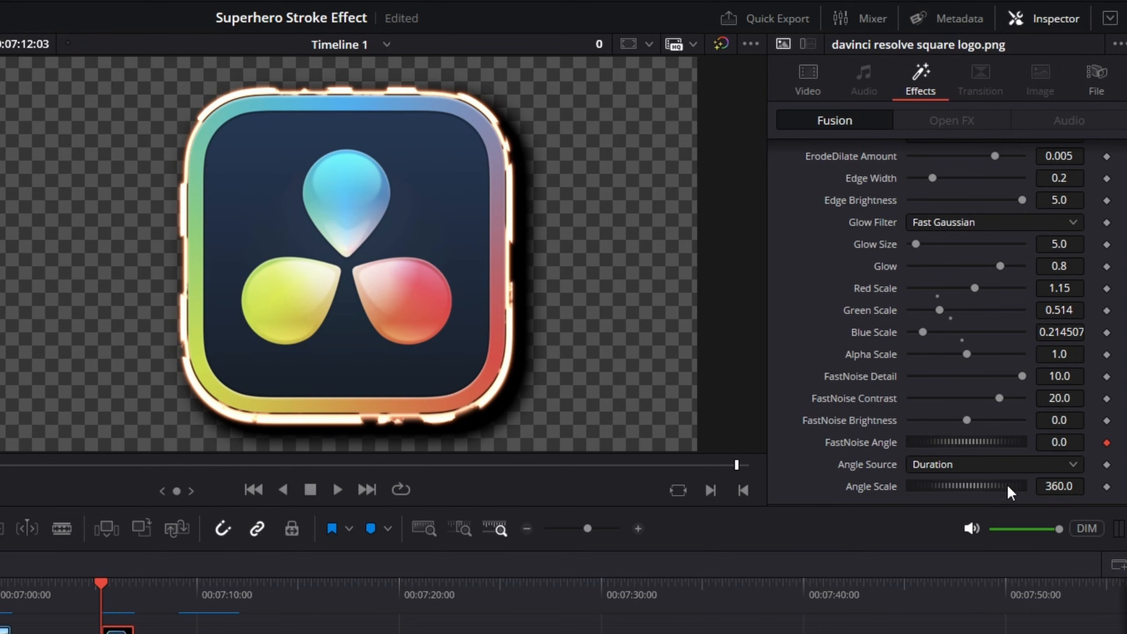
Set the effect's Angle Scale to 90 and play the logo clip to preview the stroke animation.
{"action": "left_click_drag", "start_coordinate": [1059, 486], "coordinate": [1056, 486]}
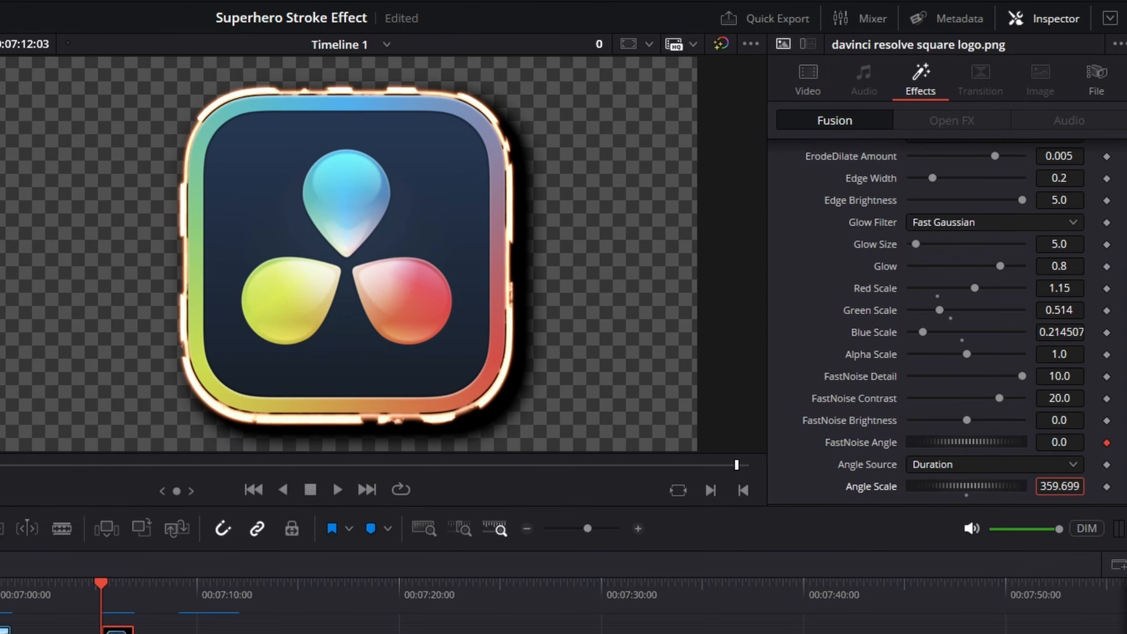
{"action": "left_click", "coordinate": [1069, 486]}
{"action": "type", "text": "90"}
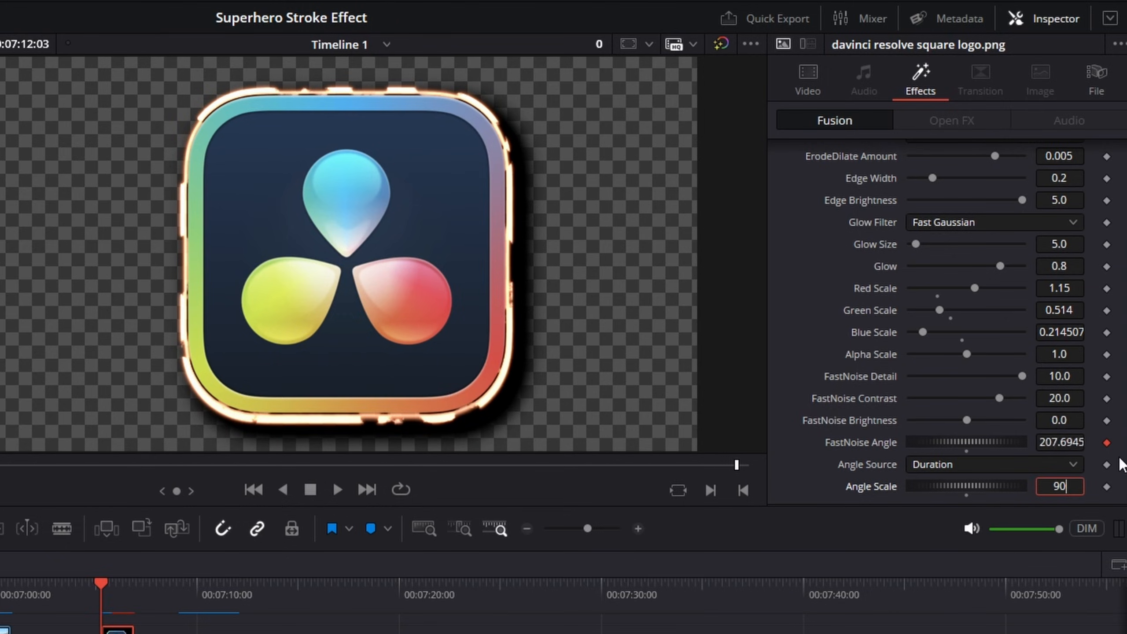
{"action": "left_click", "coordinate": [1050, 442]}
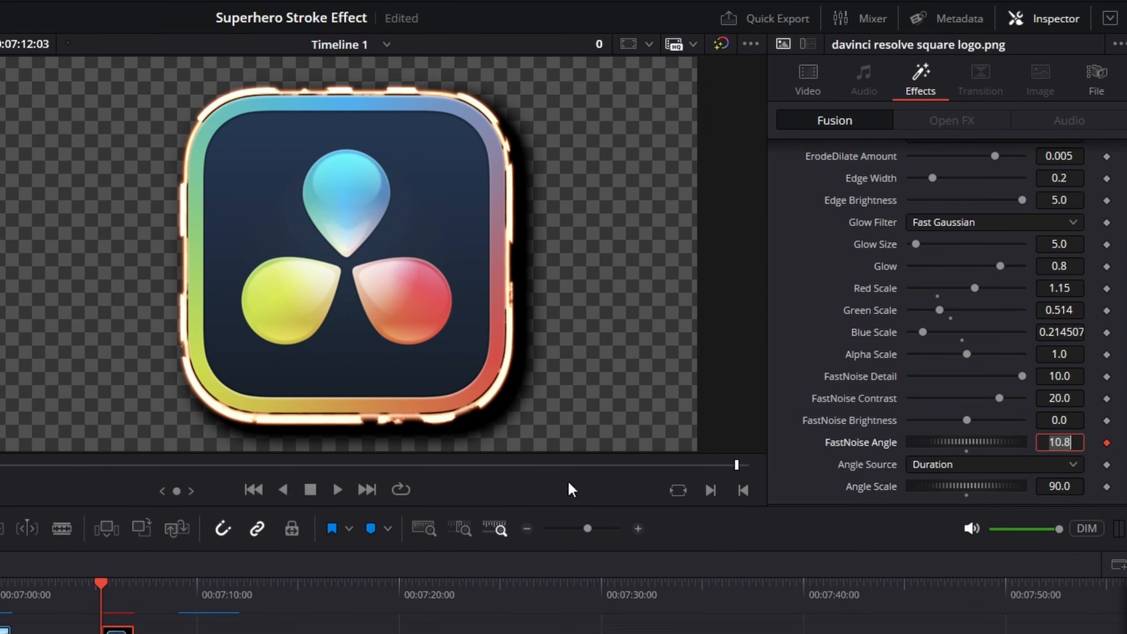
{"action": "key", "text": "Return"}
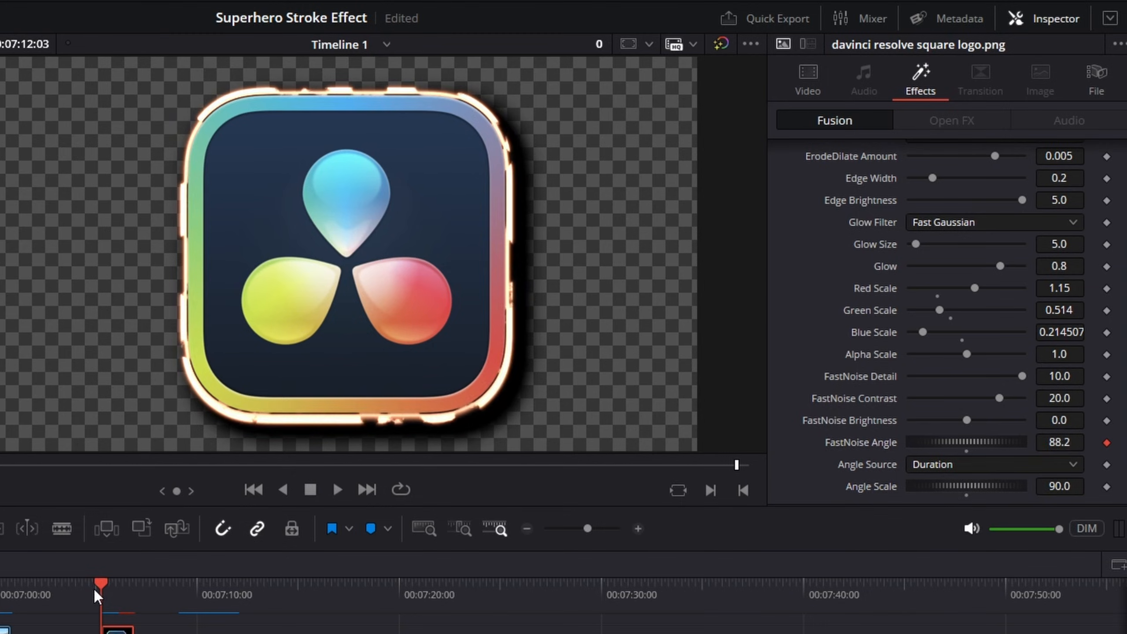
{"action": "key", "text": "space"}
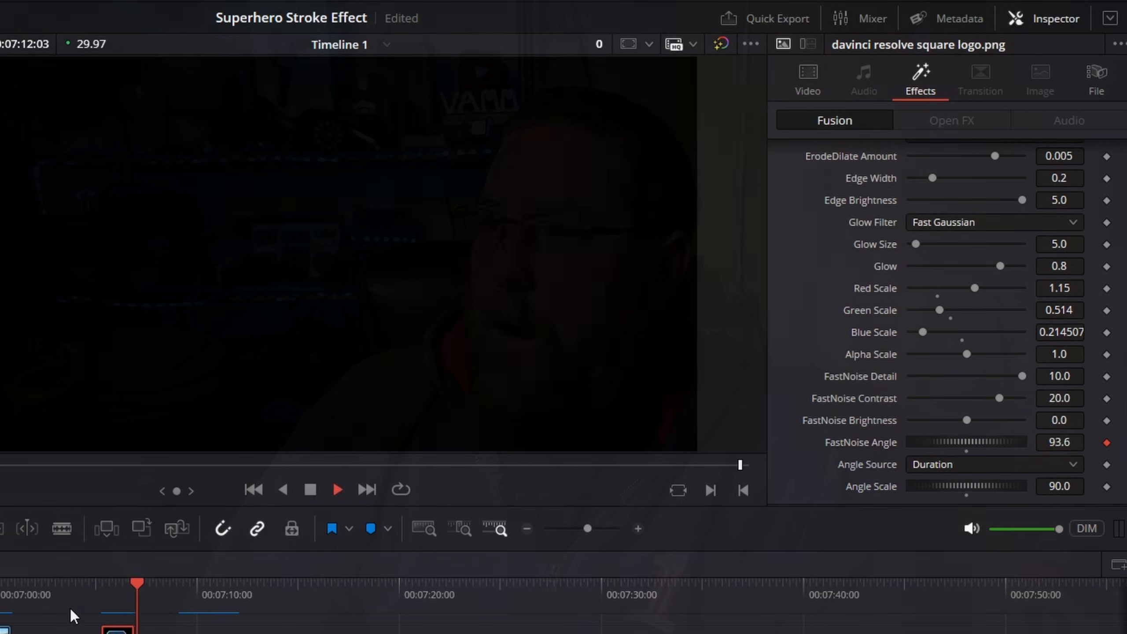